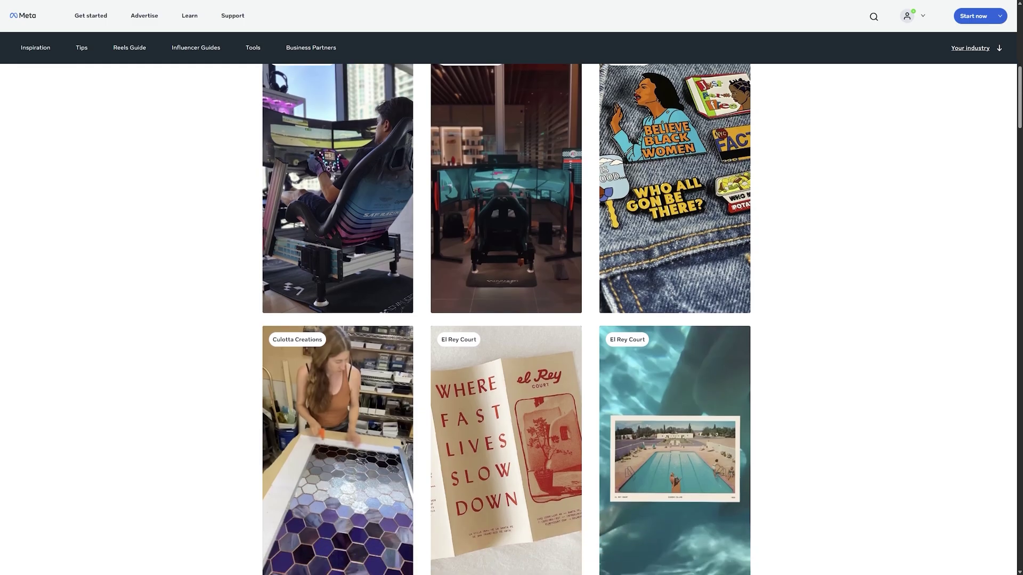
Scroll through the Meta Inspiration gallery in TikTok Creative Center.
scroll(506, 320, "down", 2)
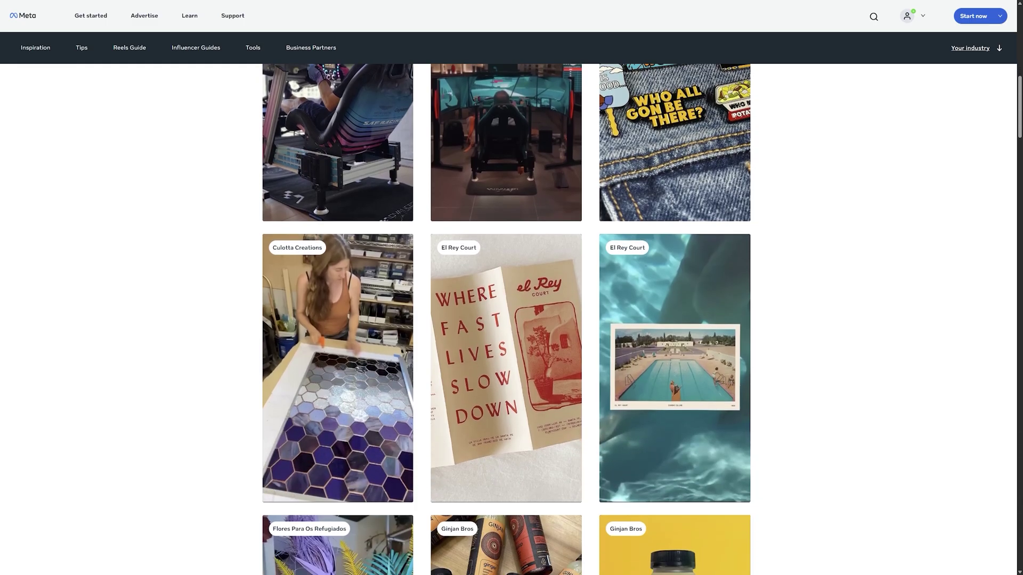
scroll(506, 319, "down", 7)
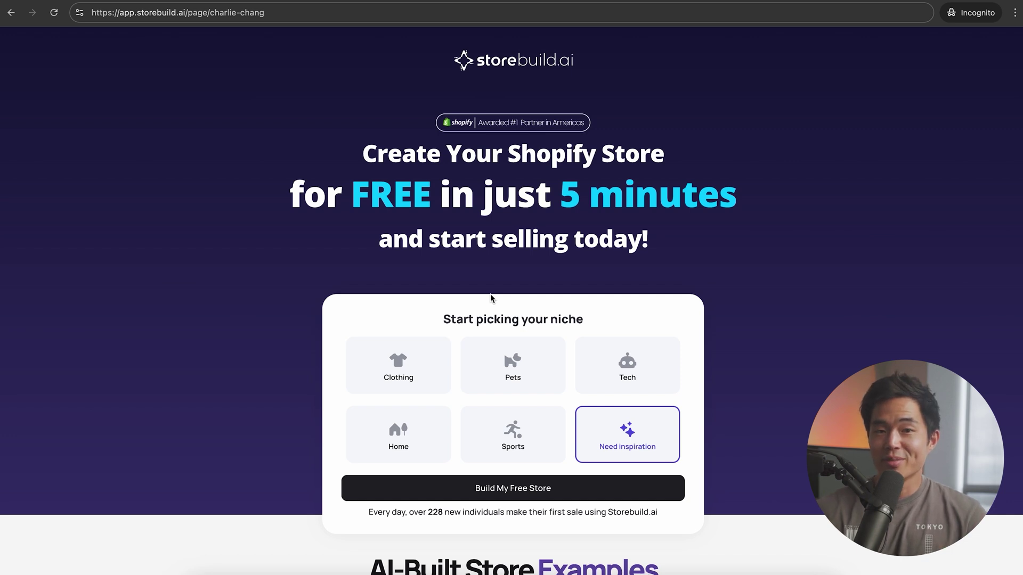
Look over the Storebuild.ai landing page and, keeping Need inspiration, open the free-store claim form.
scroll(536, 432, "down", 2)
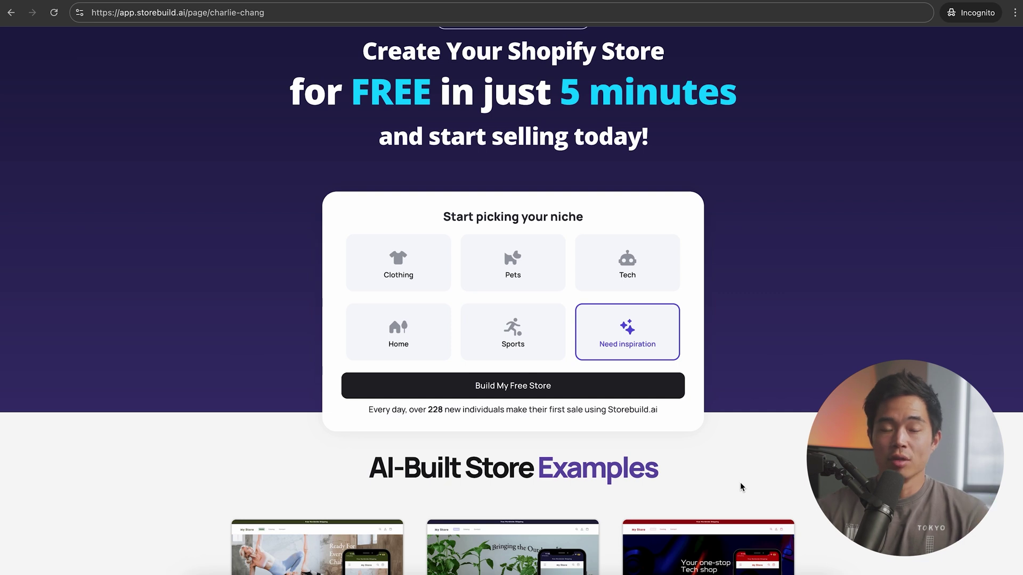
scroll(740, 482, "up", 1)
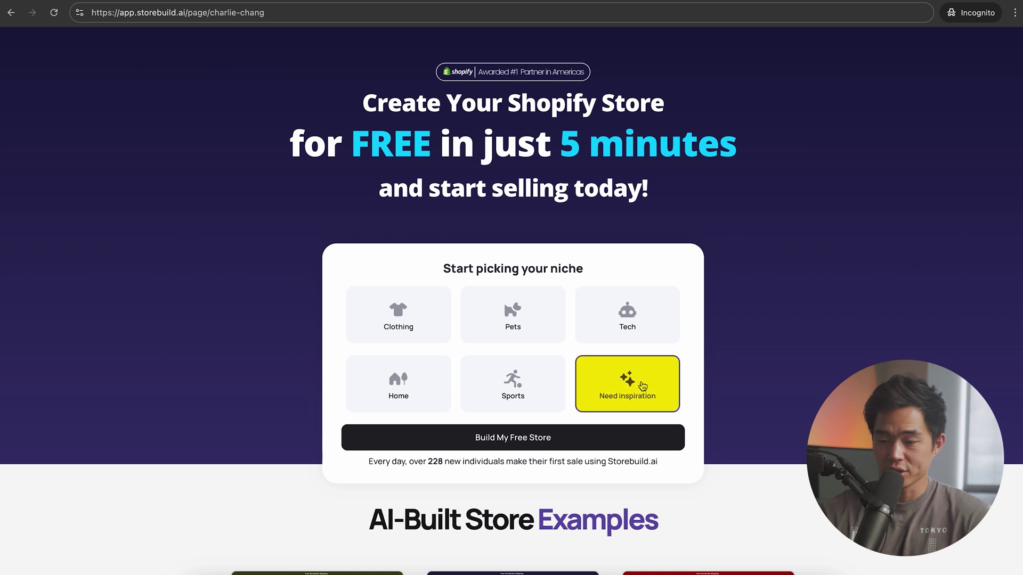
scroll(612, 351, "down", 2)
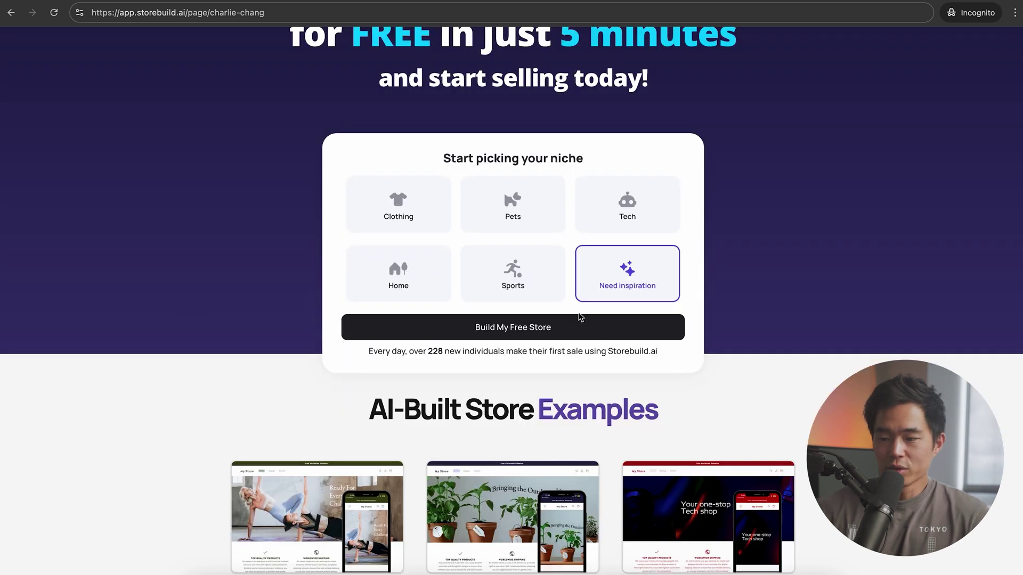
left_click(528, 329)
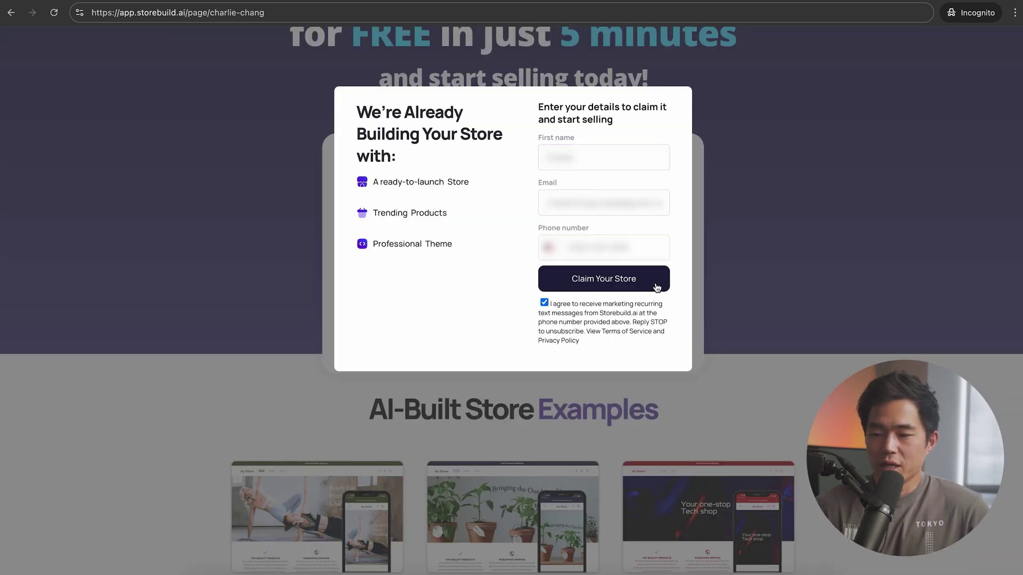
Submit the claim details, pick the Need inspiration niche and settle on the green colour scheme.
left_click(609, 279)
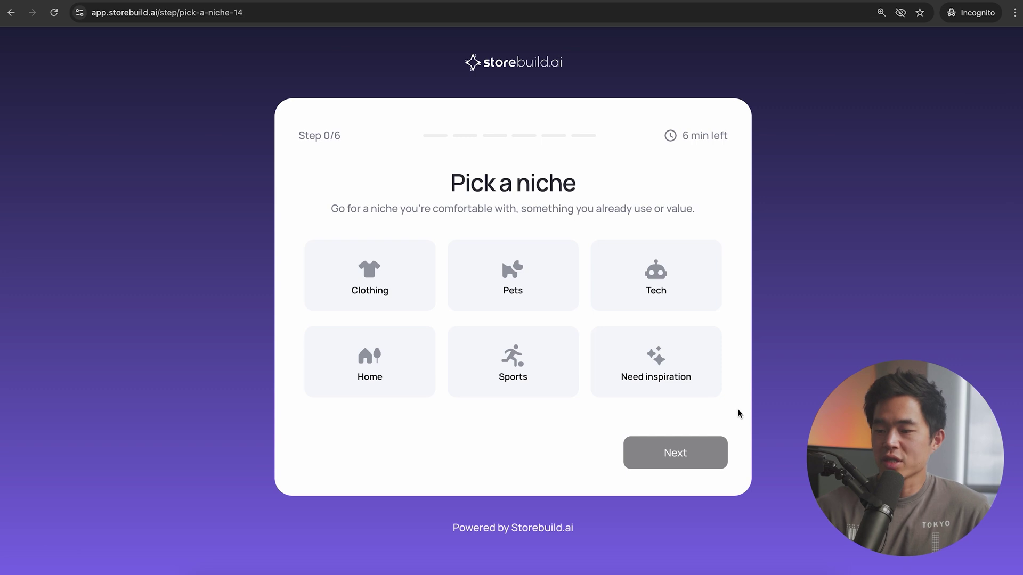
left_click(676, 368)
left_click(693, 465)
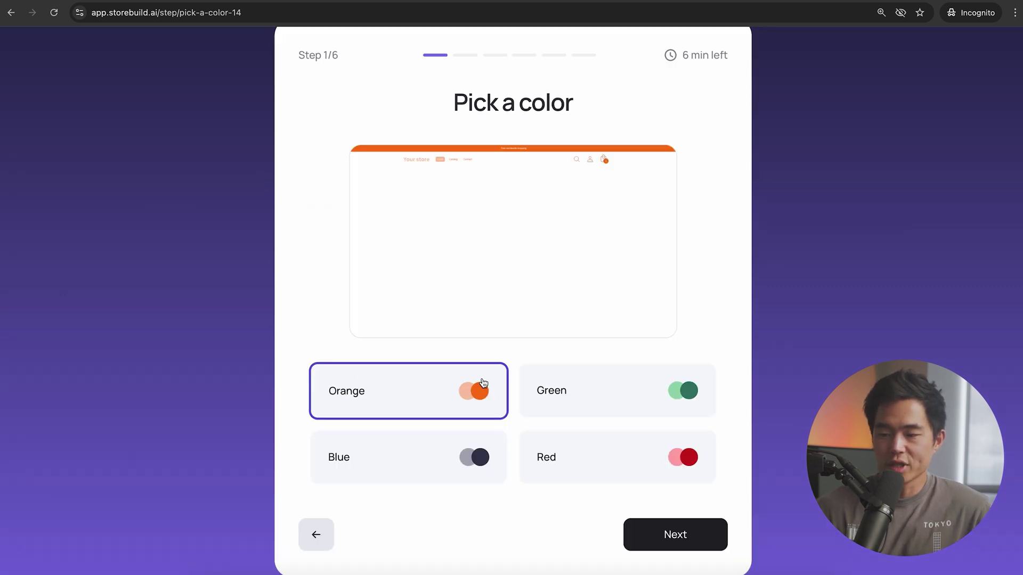
left_click(695, 400)
left_click(669, 450)
left_click(413, 457)
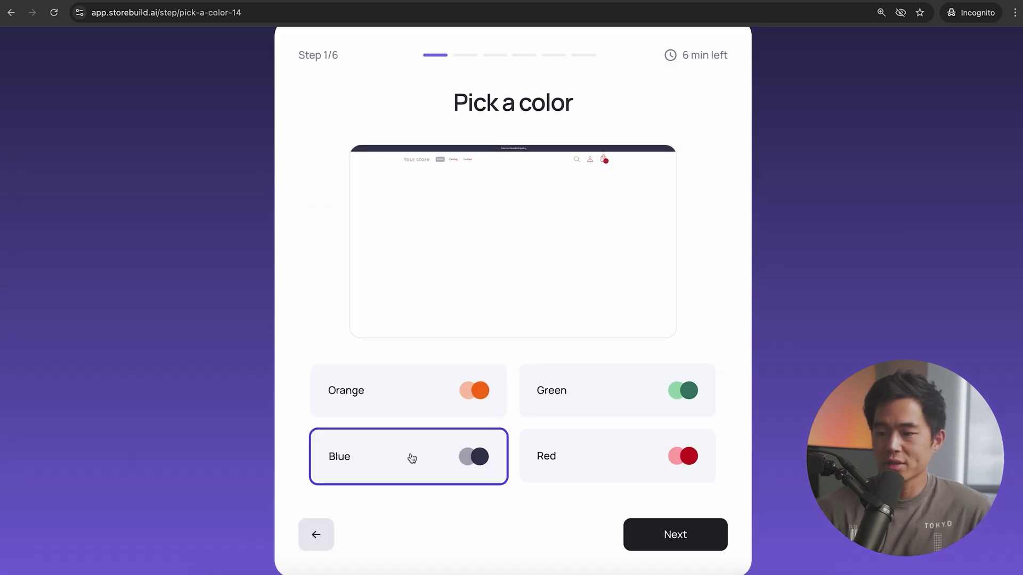
left_click(602, 405)
Choose the 'Your one-stop Tech shop' banner and claim the finished store.
left_click(699, 546)
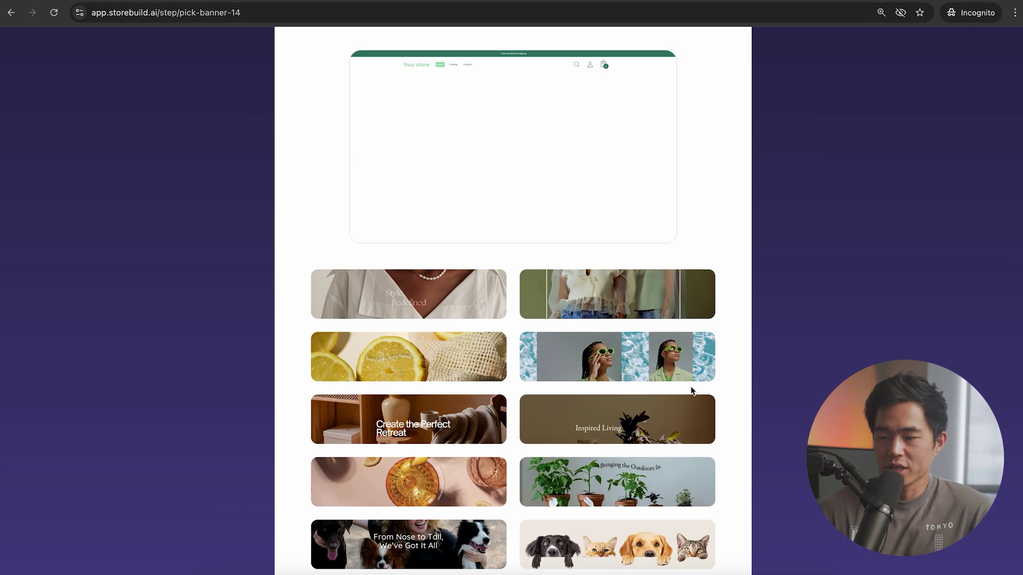
scroll(690, 386, "down", 6)
left_click(426, 454)
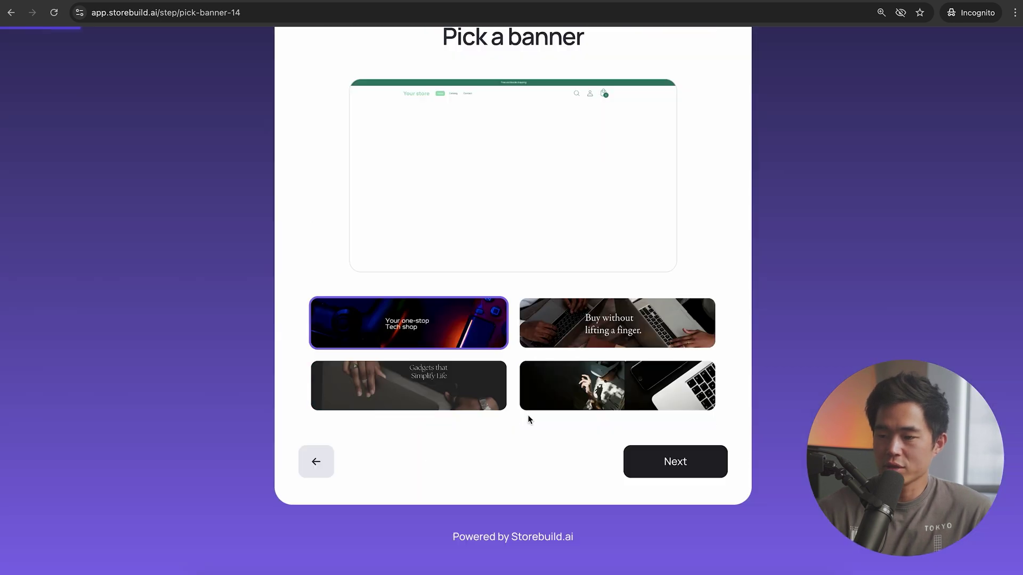
left_click(675, 461)
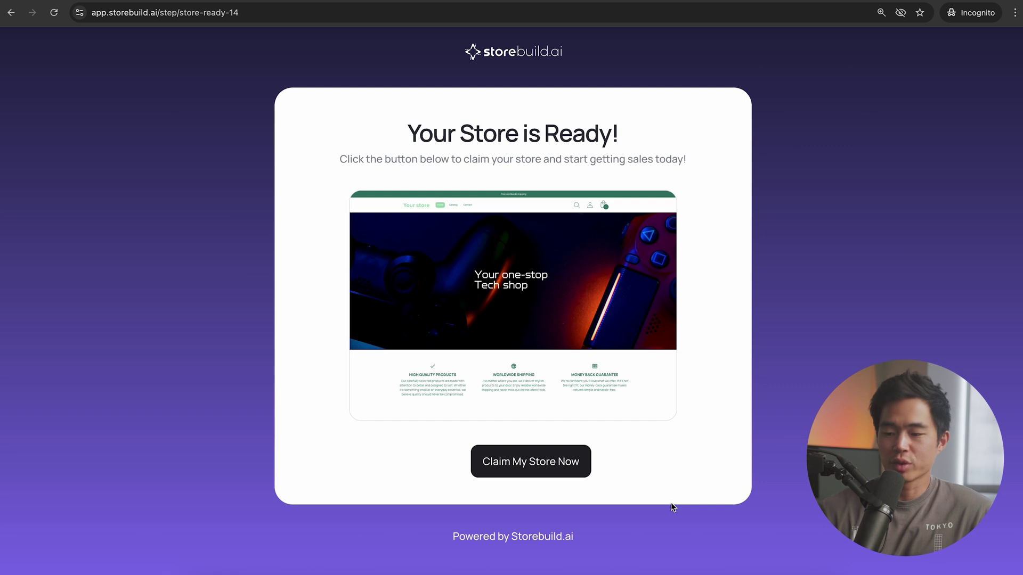
left_click(539, 466)
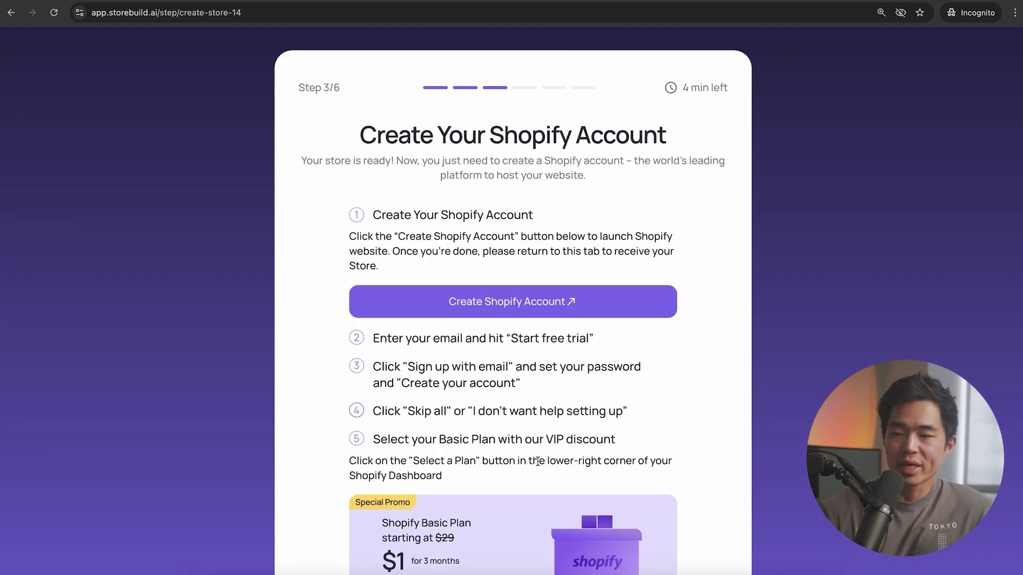
Create a Shopify account on a Basic plan free trial, then return to Storebuild.ai's setup.
scroll(537, 461, "down", 1)
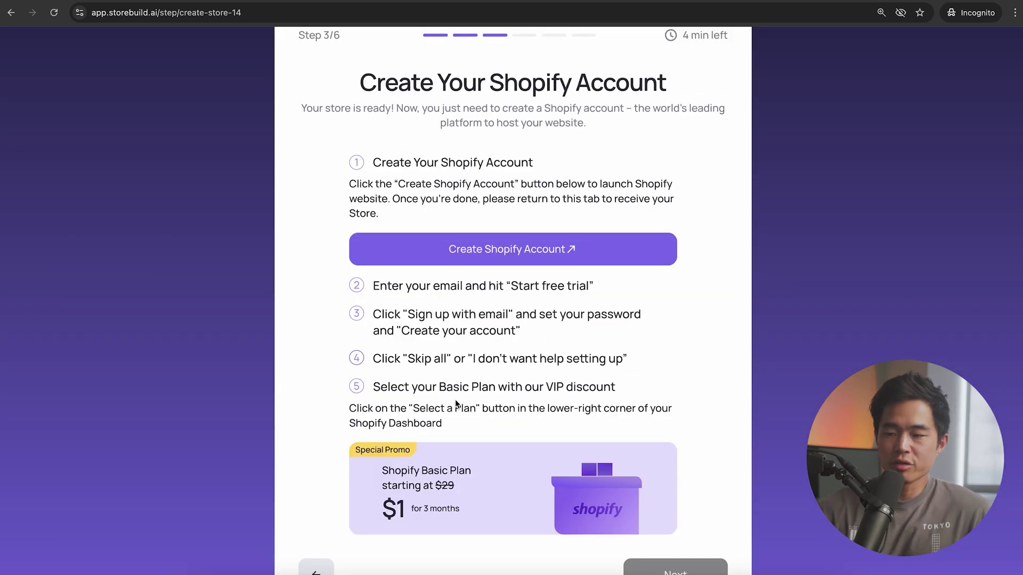
scroll(512, 367, "down", 1)
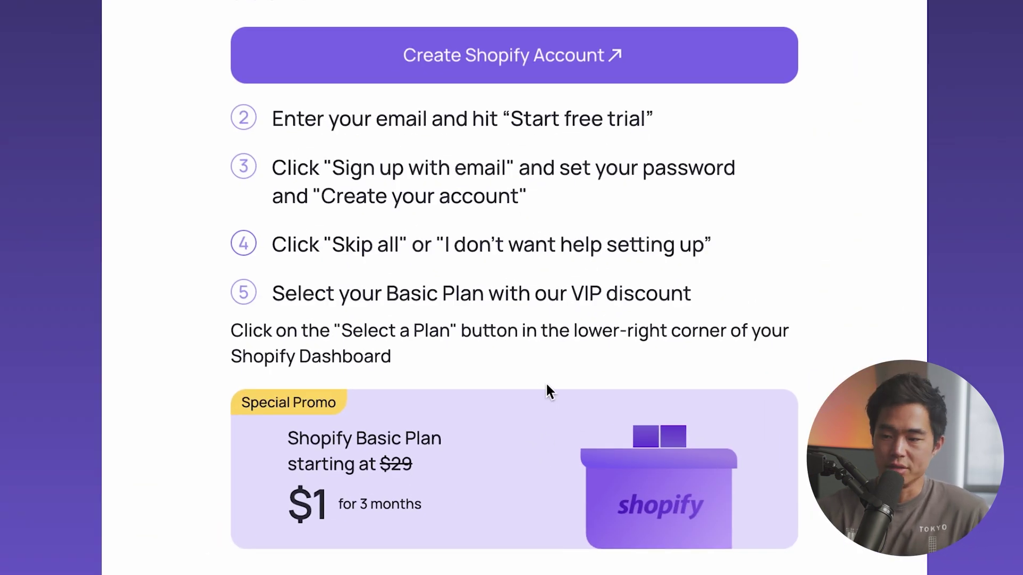
left_click(448, 64)
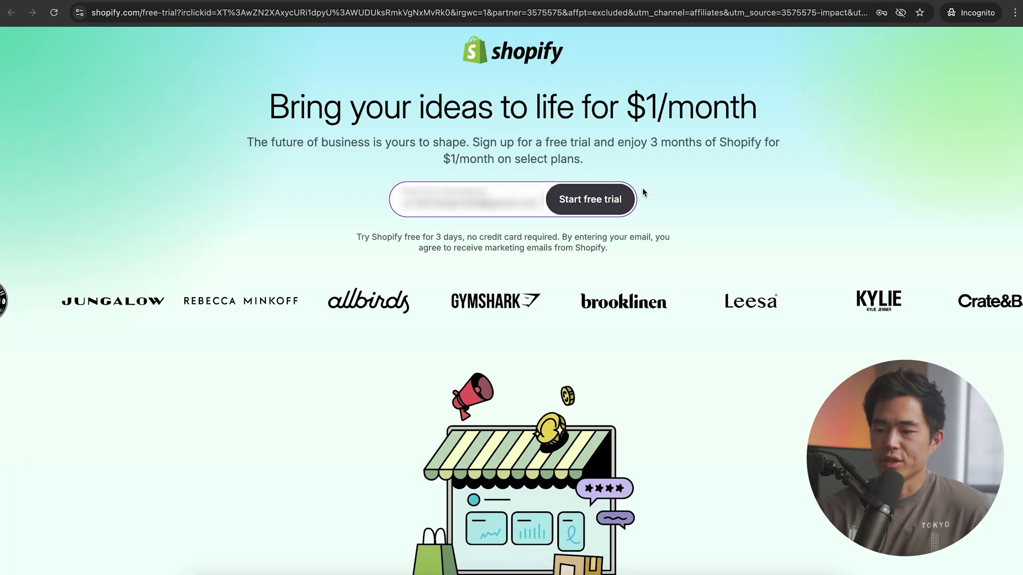
left_click(601, 206)
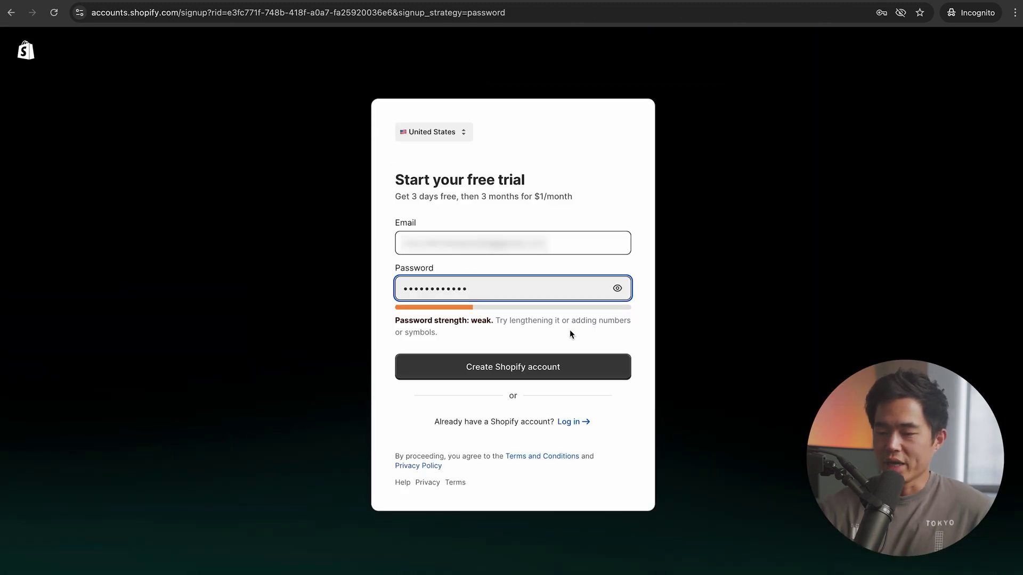
left_click(527, 374)
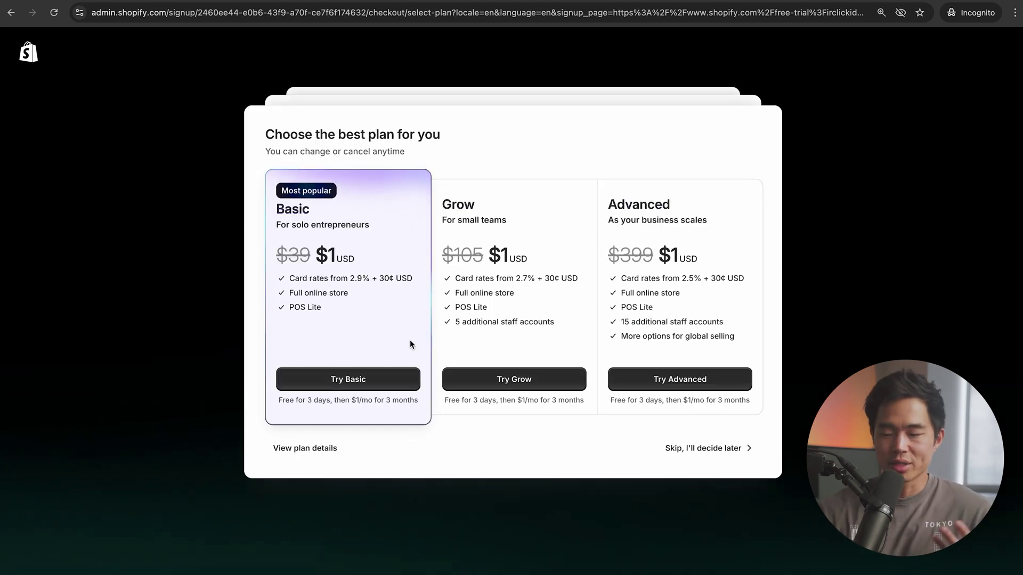
left_click(365, 378)
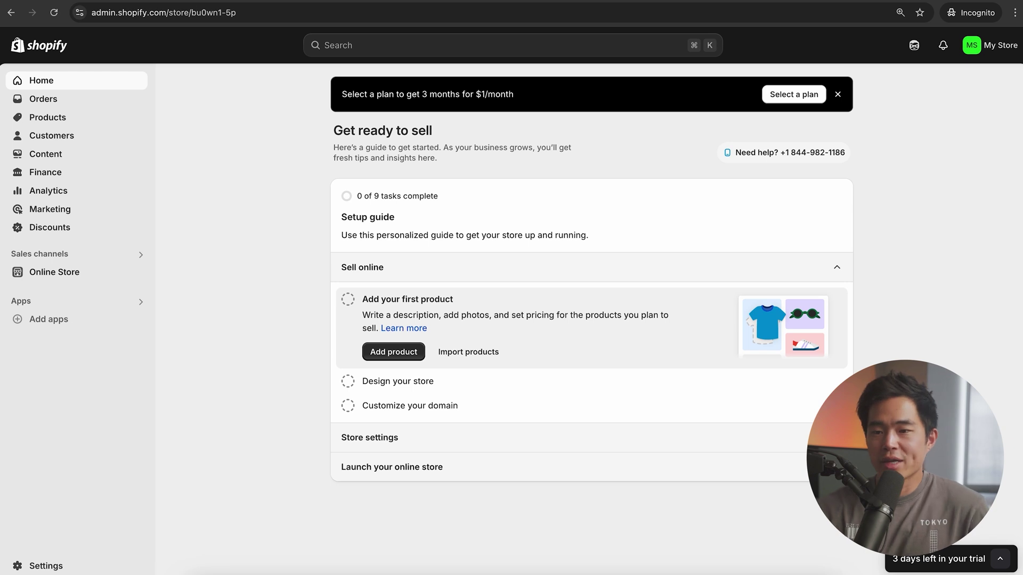
left_click(256, 1)
scroll(632, 401, "down", 4)
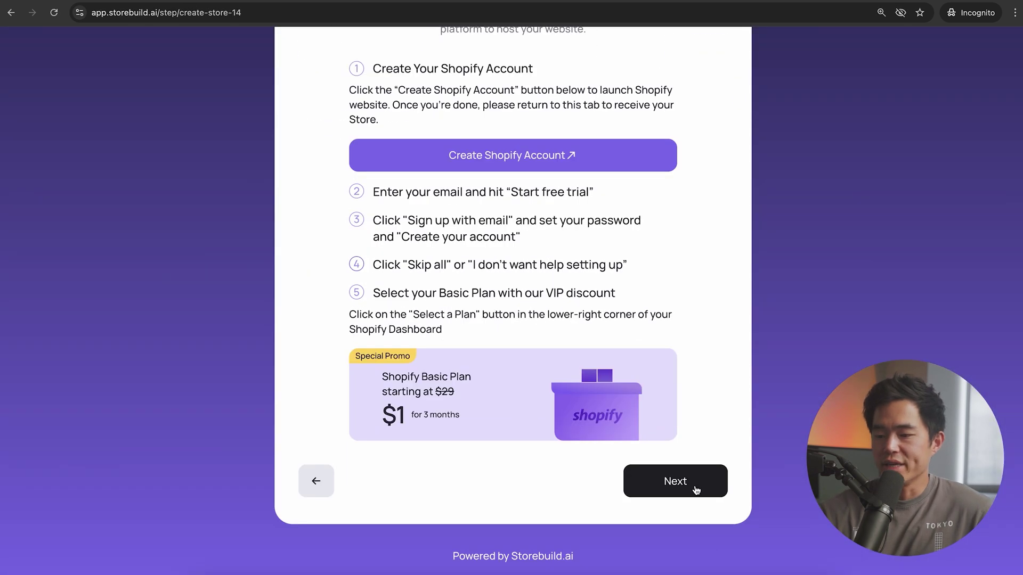
Copy the Shopify store's admin URL, paste it into Storebuild.ai's link field and save it.
left_click(696, 490)
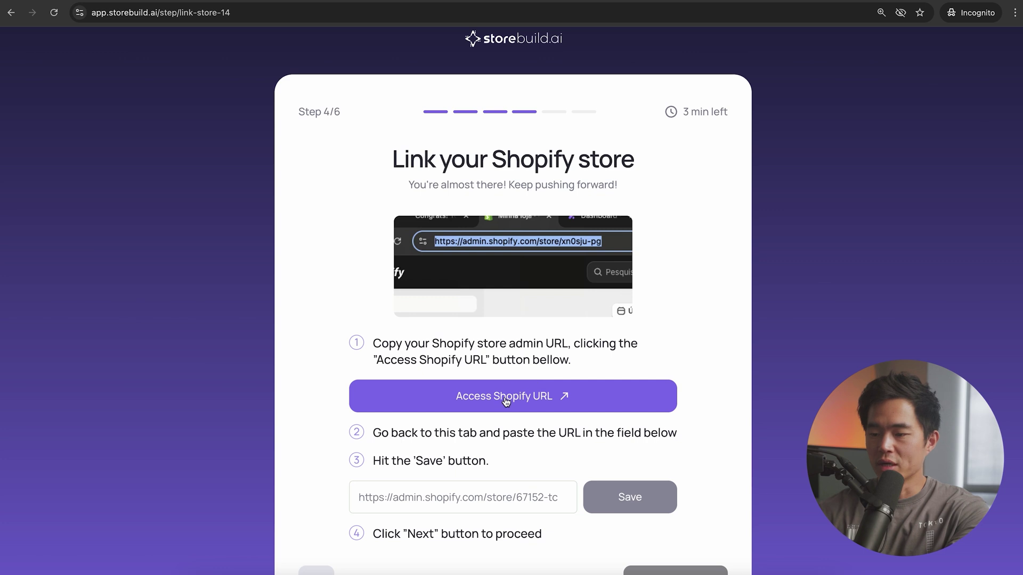
left_click(529, 402)
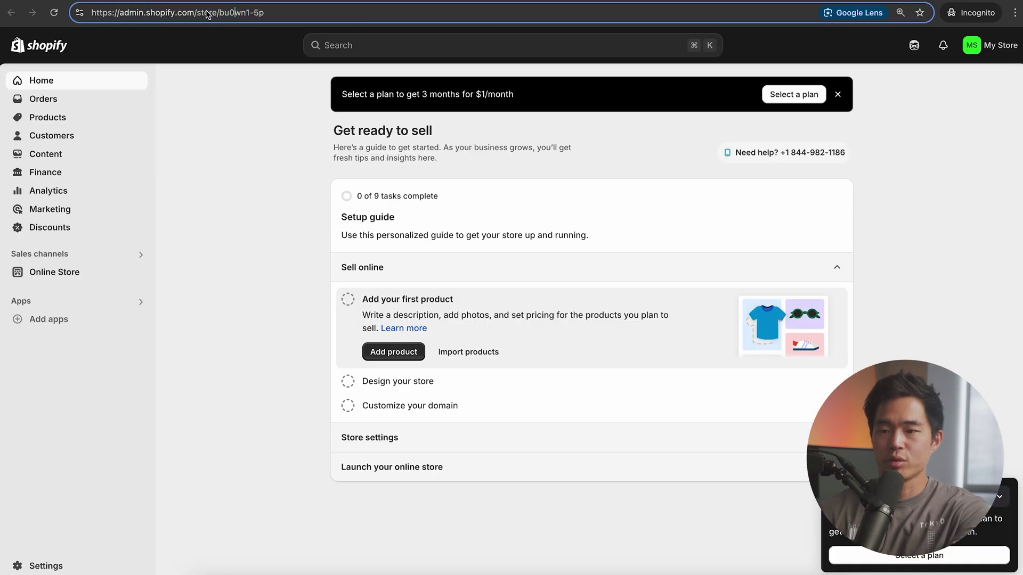
left_click(206, 12)
key("ctrl+c")
key("ctrl+shift+Tab")
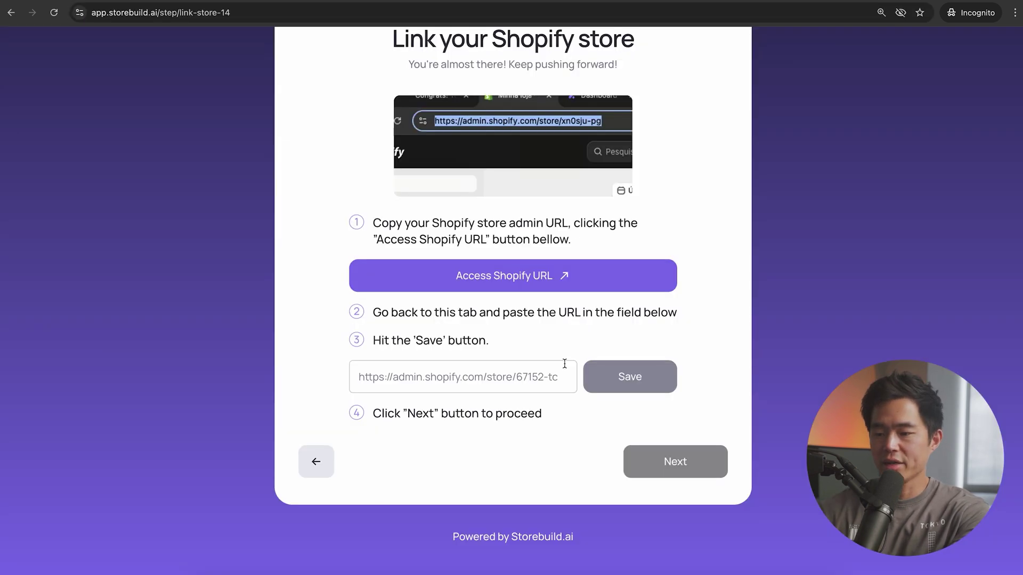
left_click(484, 378)
key("ctrl+v")
left_click(634, 373)
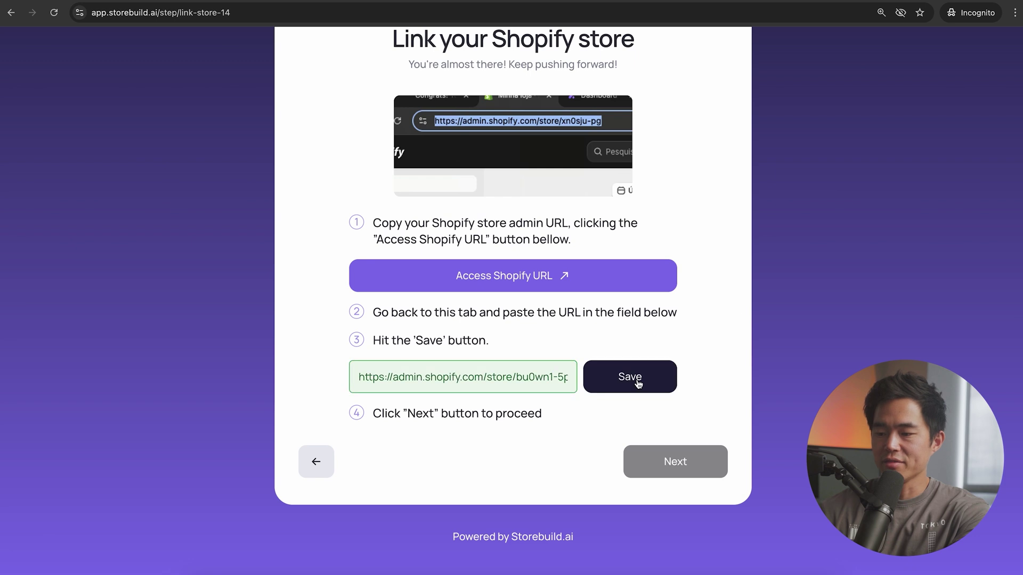
left_click(684, 464)
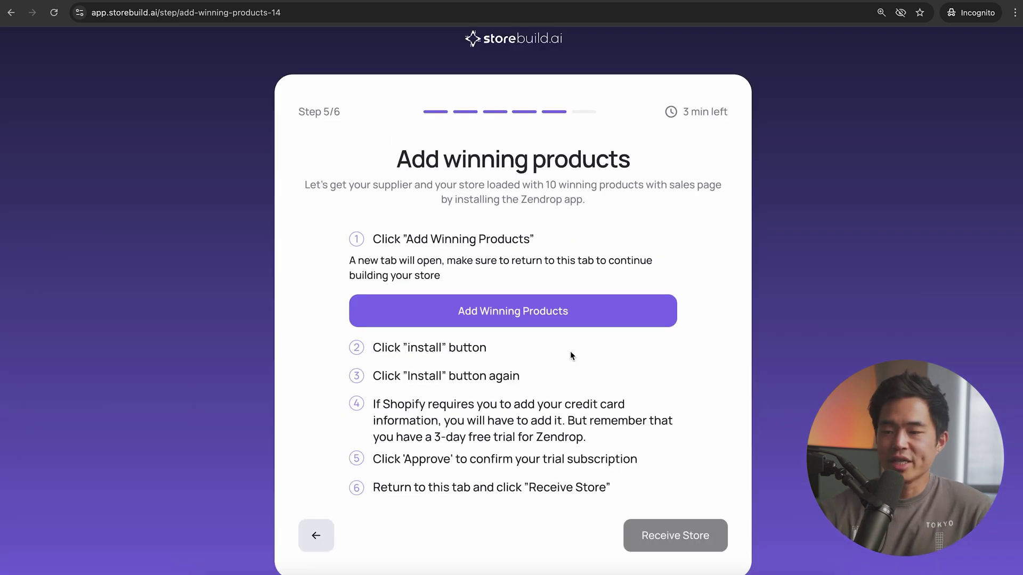
Install Zendrop with its usage-based subscription, then subscribe the store to the Basic plan at $1/month.
left_click(518, 312)
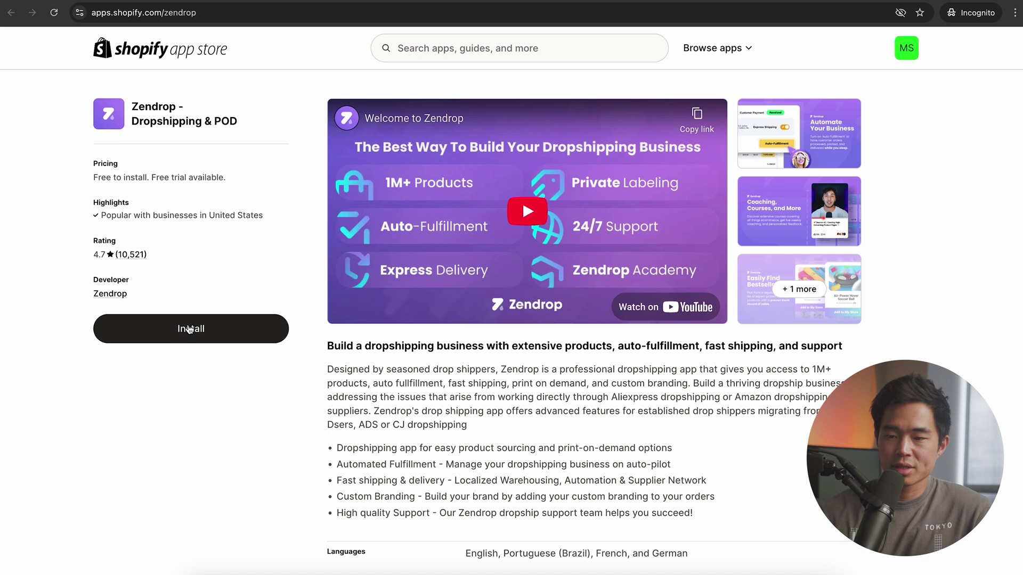
left_click(190, 330)
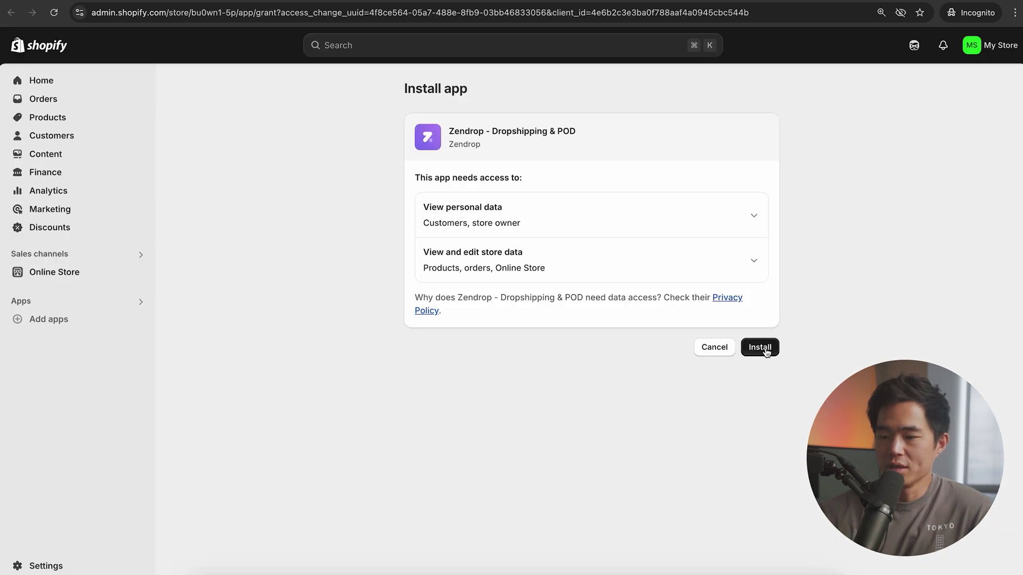
left_click(761, 348)
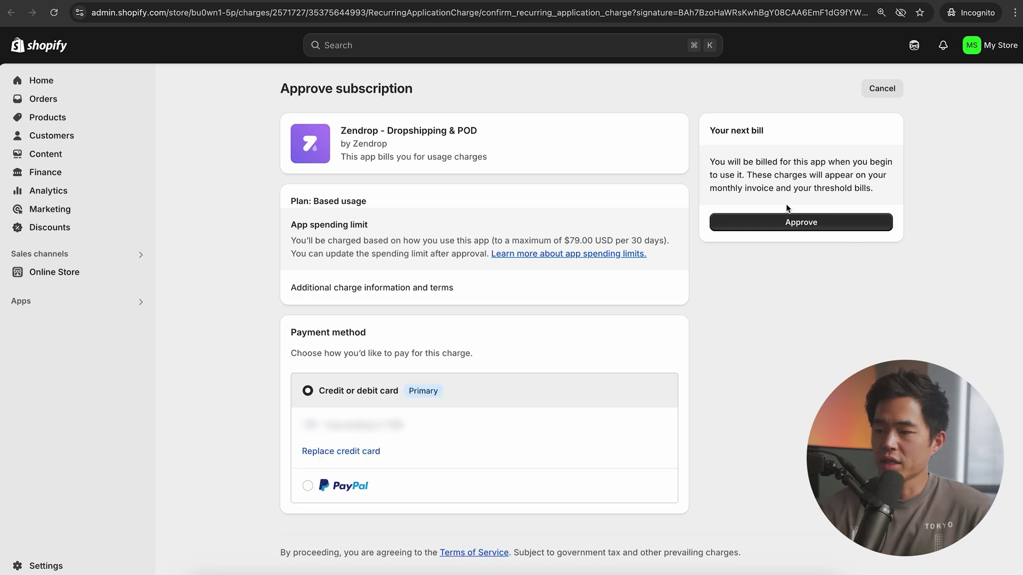
left_click(813, 222)
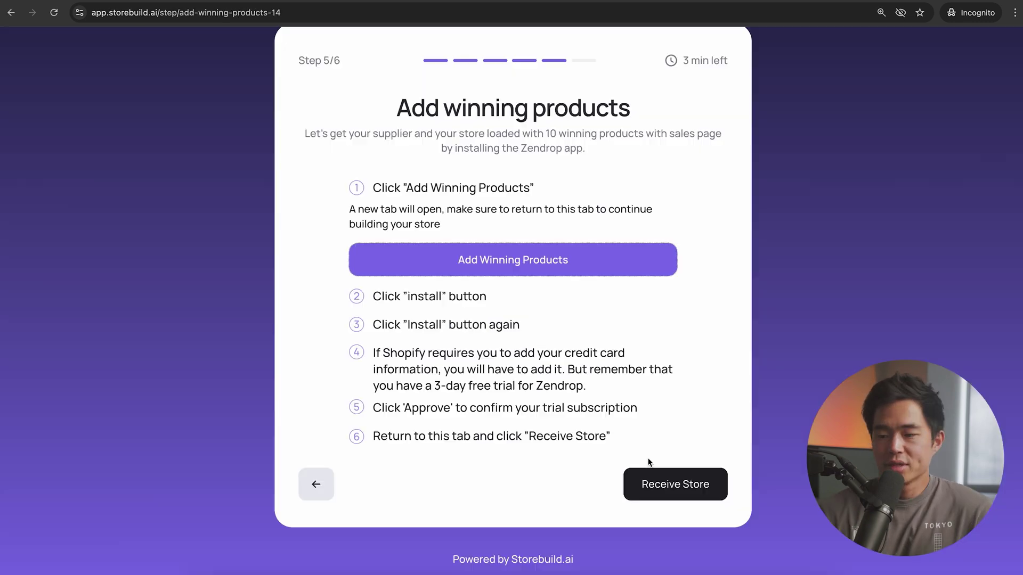
left_click(696, 491)
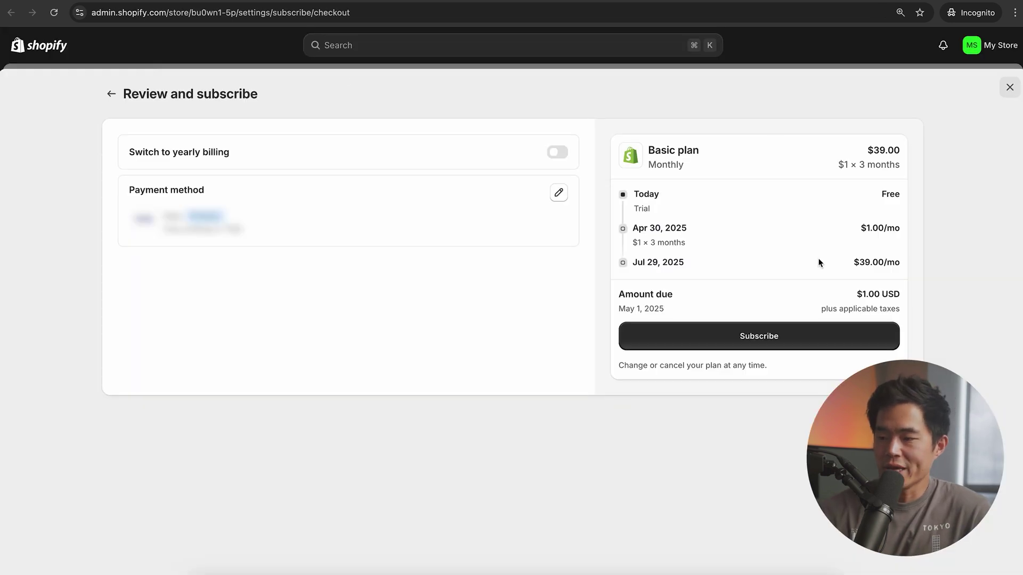
left_click(786, 341)
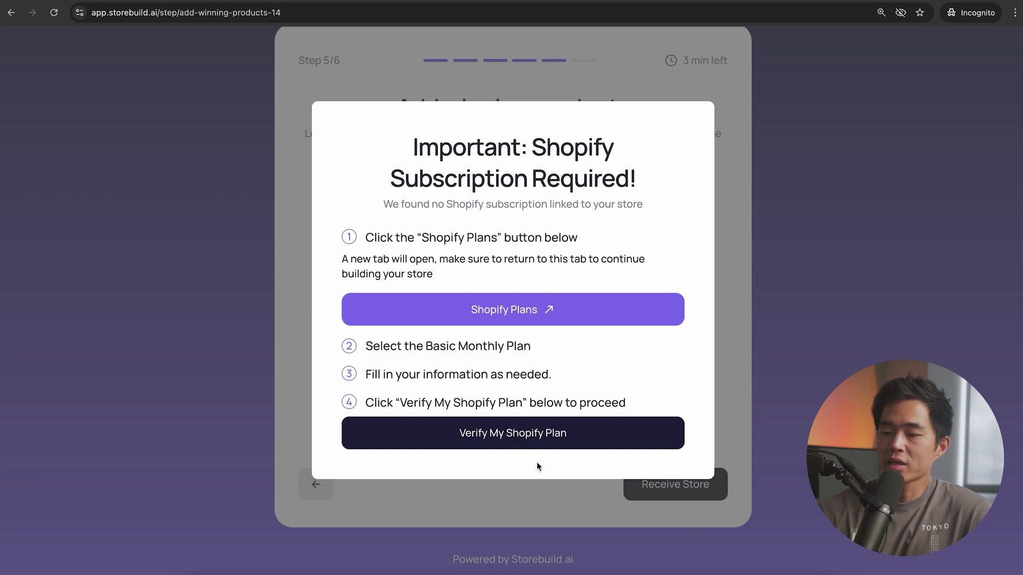
Verify the Shopify plan and publish the store live.
left_click(552, 443)
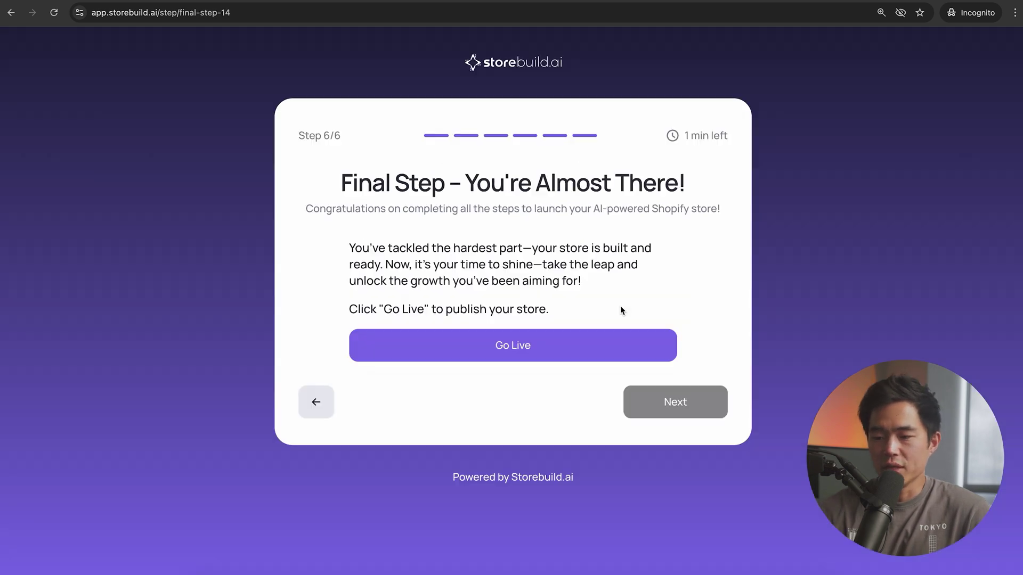
left_click(523, 351)
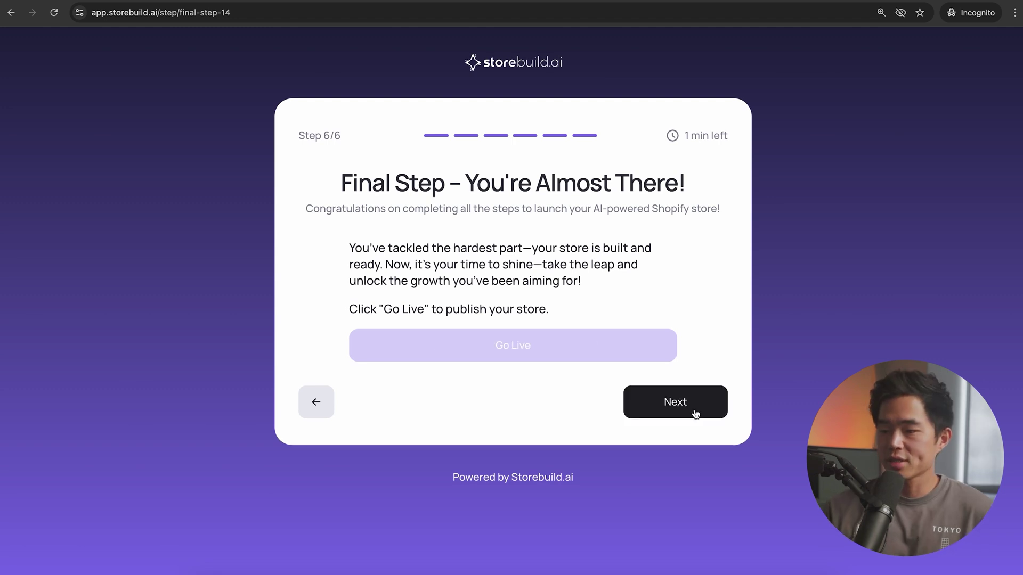
left_click(696, 414)
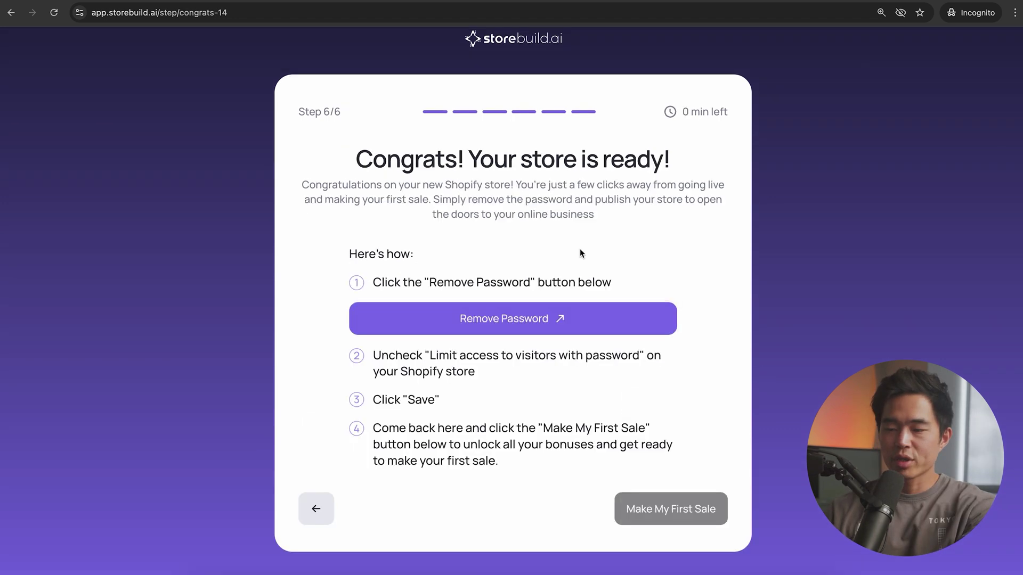
Turn off the store's password protection, save it, and continue to the first-sale page.
left_click(515, 319)
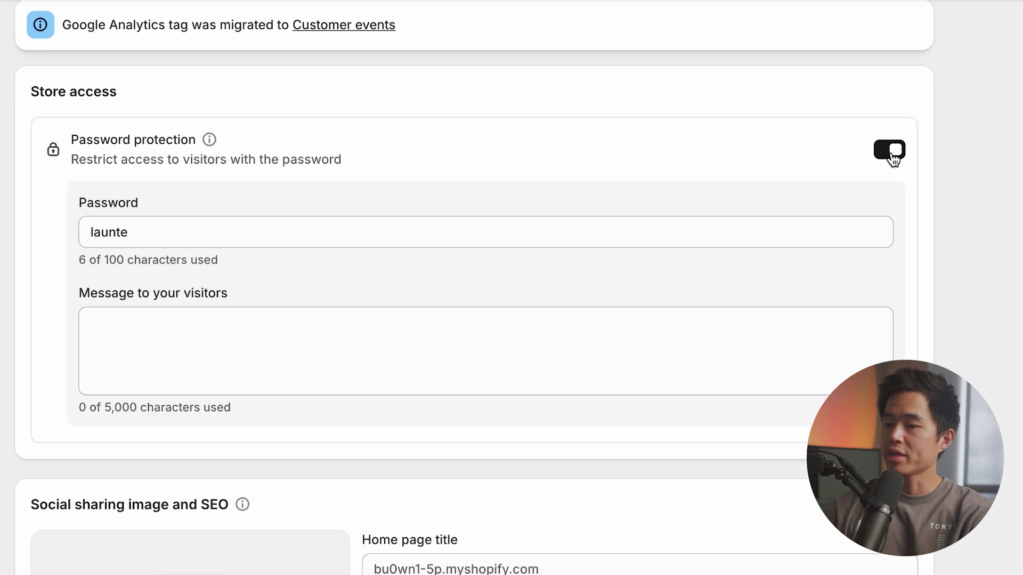
left_click(871, 165)
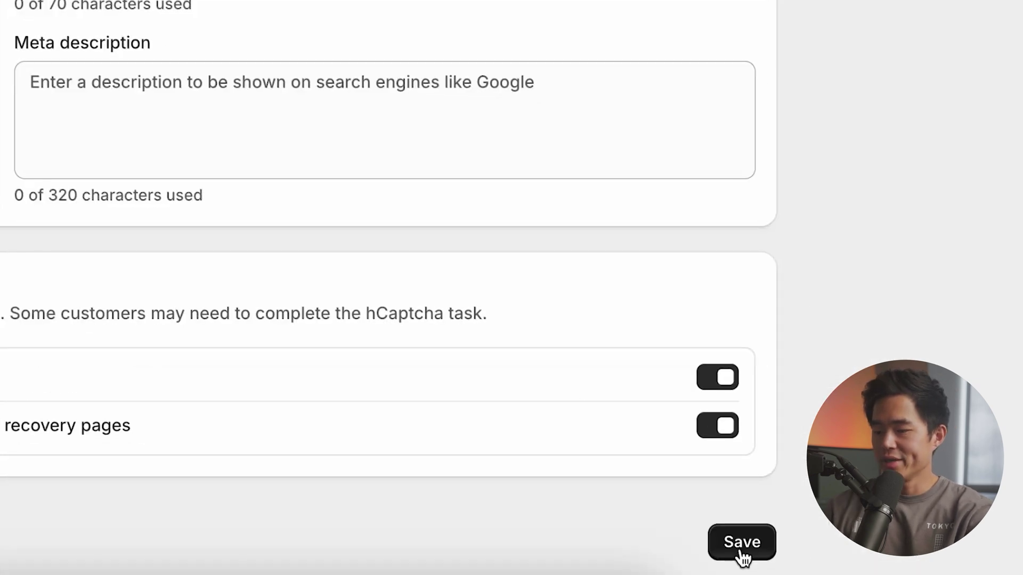
left_click(741, 549)
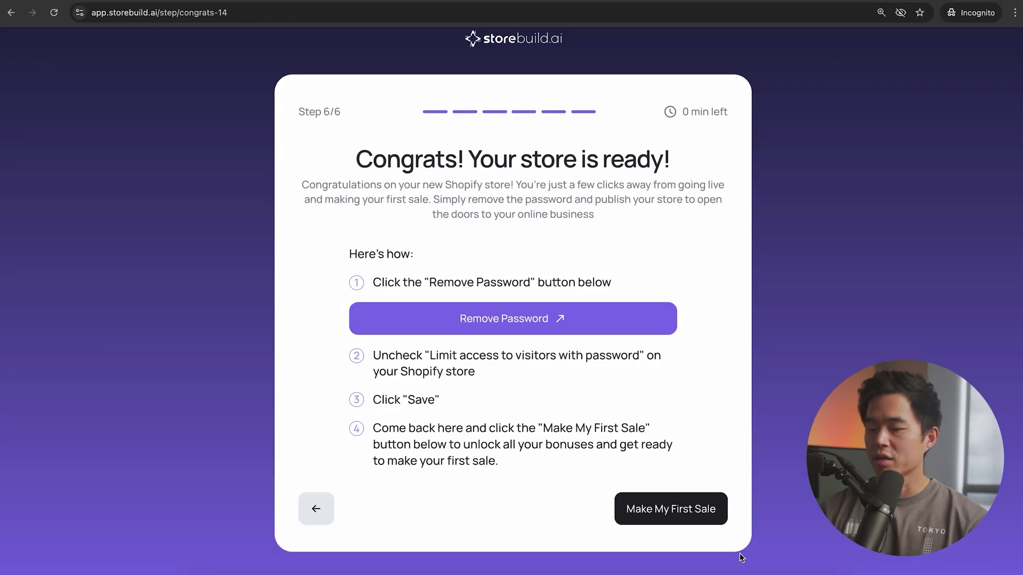
left_click(692, 520)
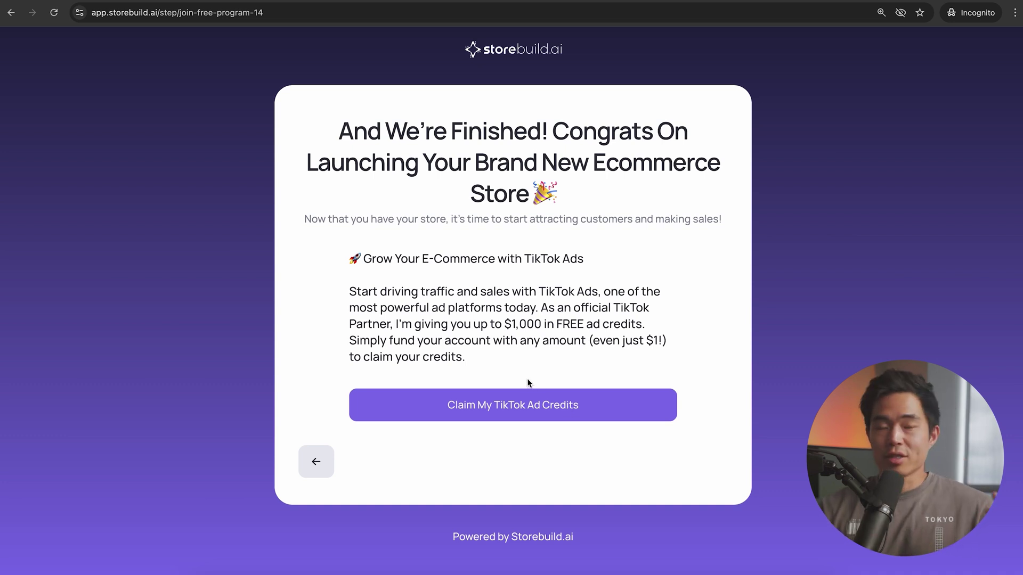
Claim the TikTok ad credits, preview the live My Store storefront, then open the Zendrop theme editor.
left_click(528, 395)
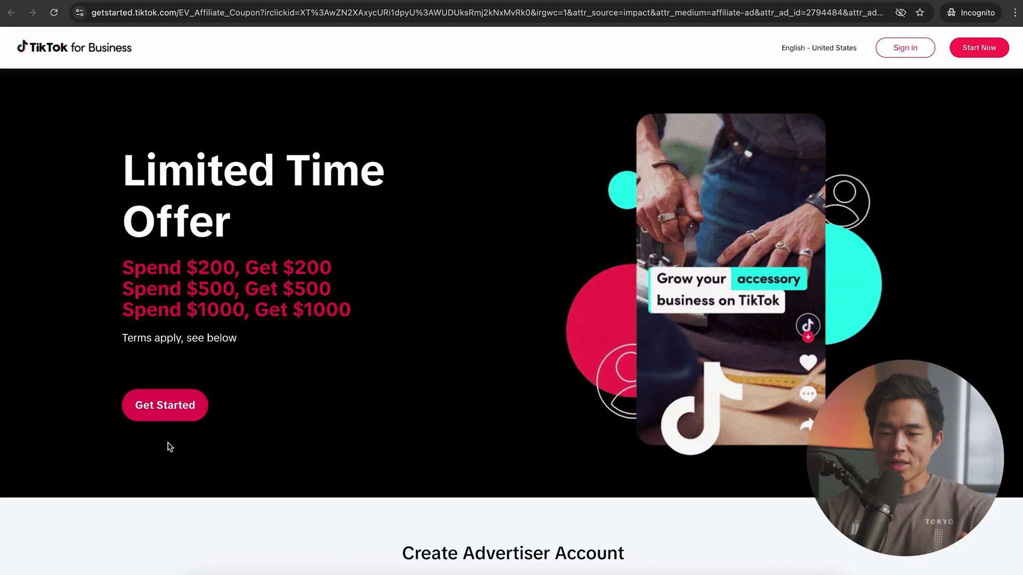
left_click(182, 418)
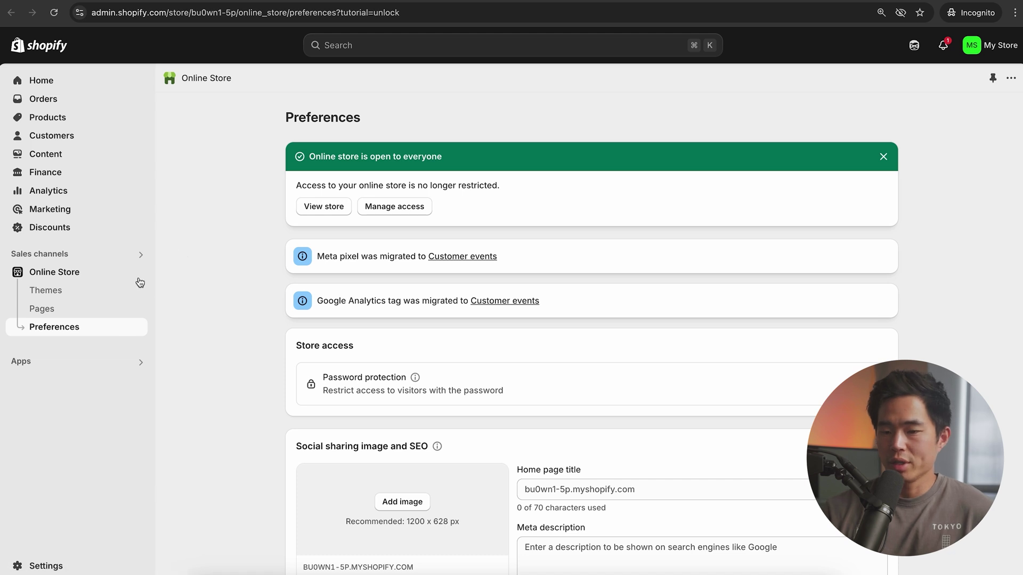
left_click(66, 277)
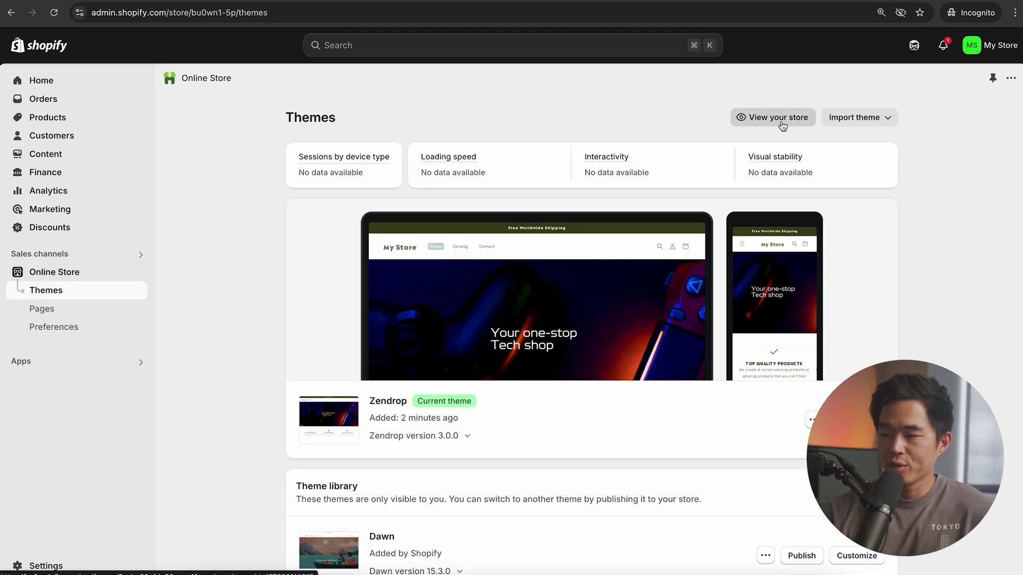
left_click(779, 118)
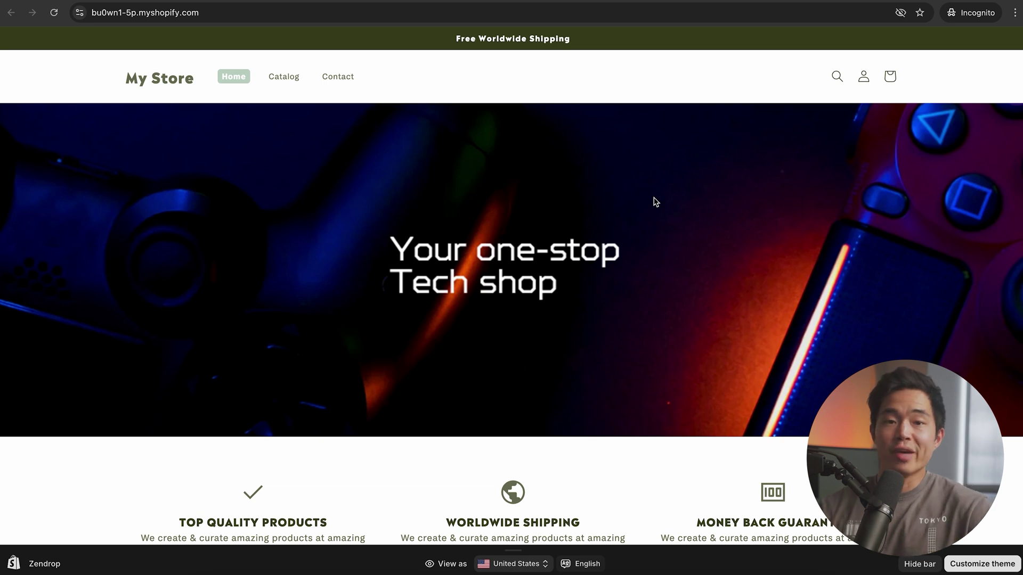
scroll(656, 201, "down", 14)
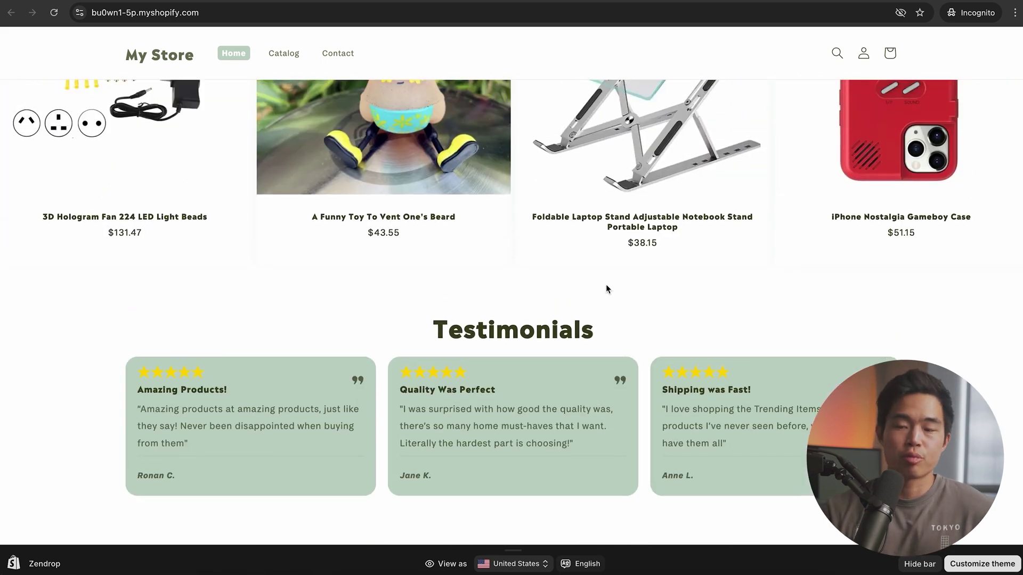
scroll(607, 287, "down", 5)
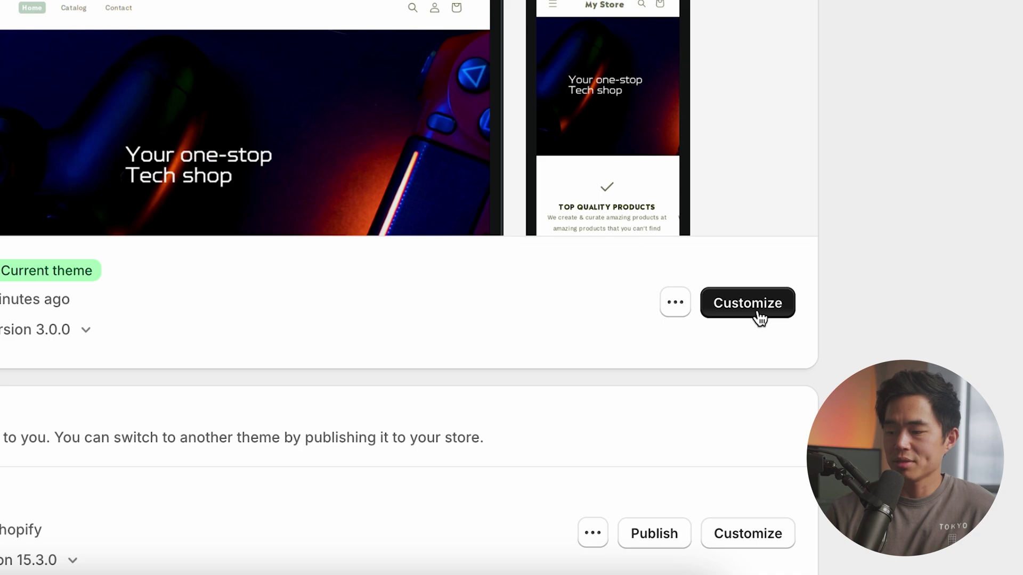
left_click(748, 302)
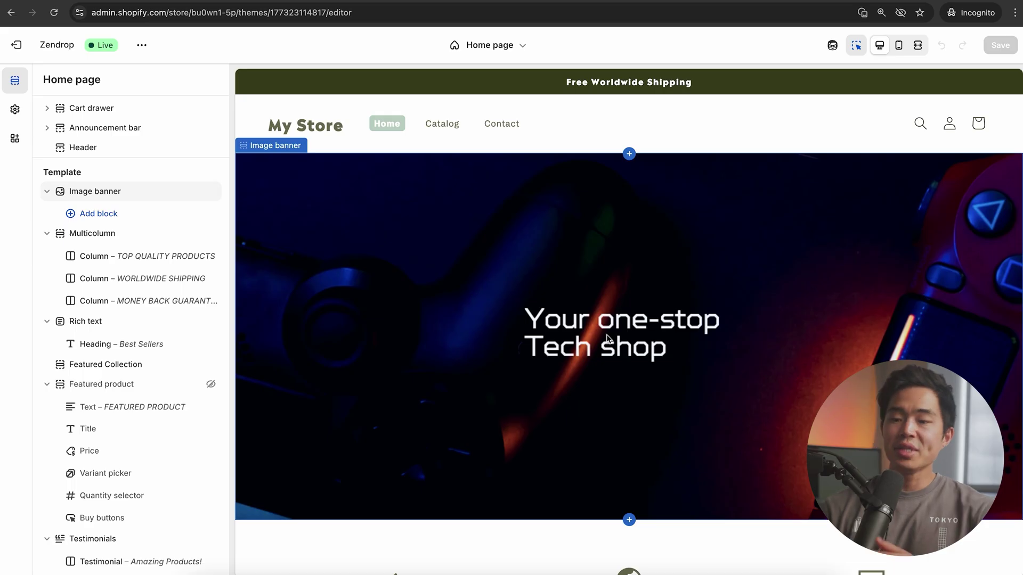
Inspect the header, image banner and 'TOP QUALITY PRODUCTS' column settings on the Zendrop homepage.
left_click(305, 129)
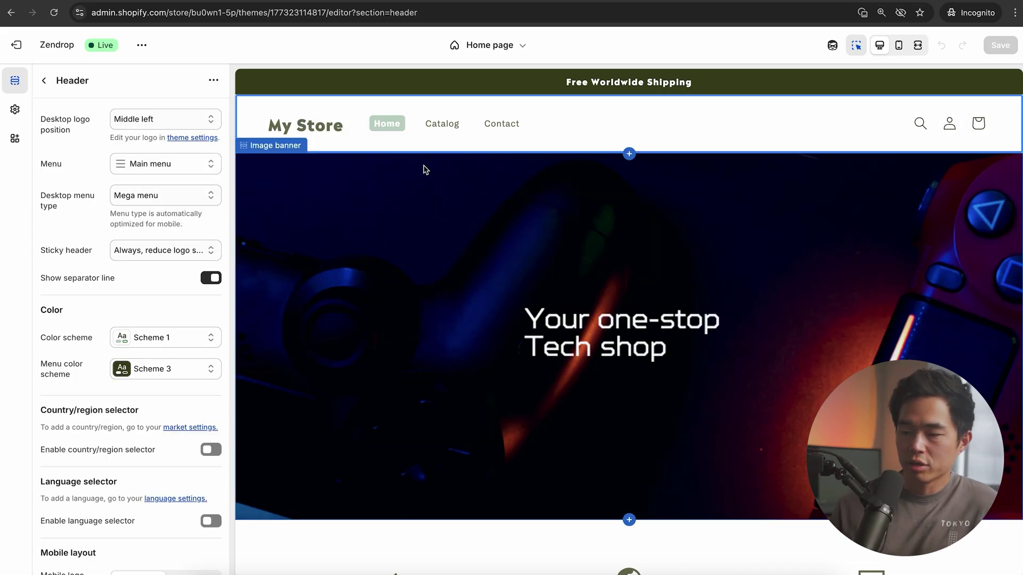
scroll(642, 343, "down", 1)
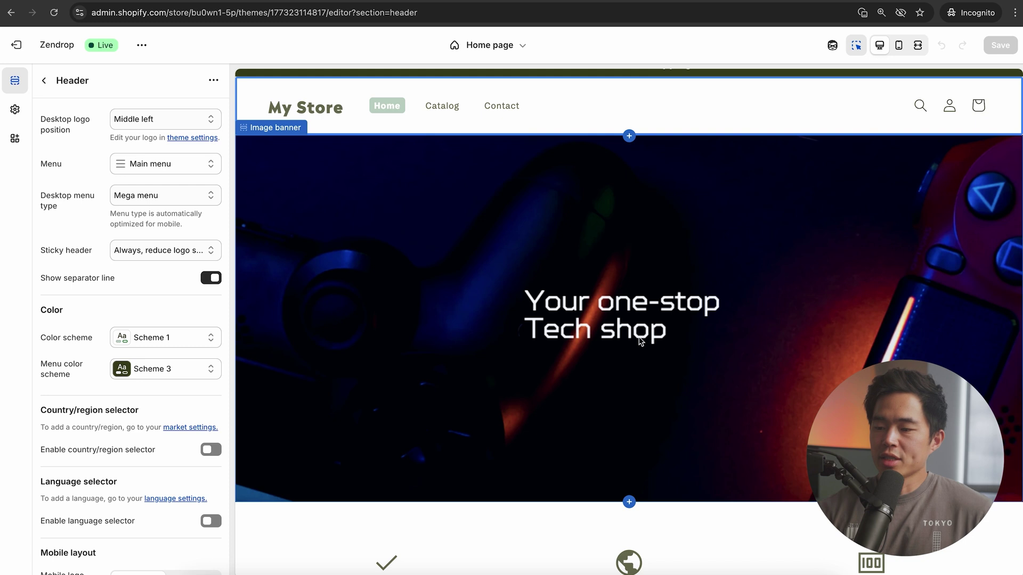
scroll(647, 388, "down", 2)
scroll(647, 387, "up", 3)
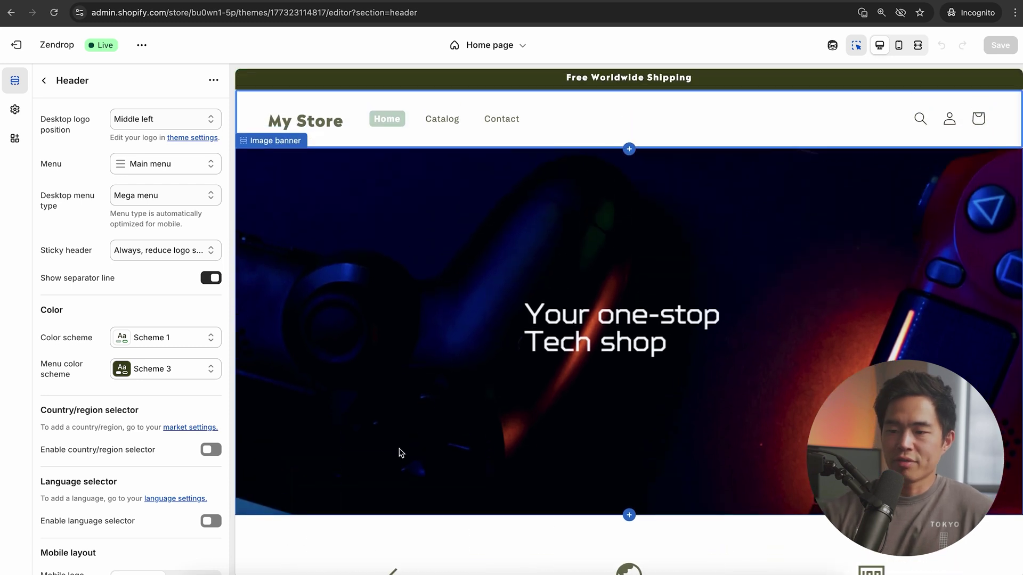
left_click(446, 283)
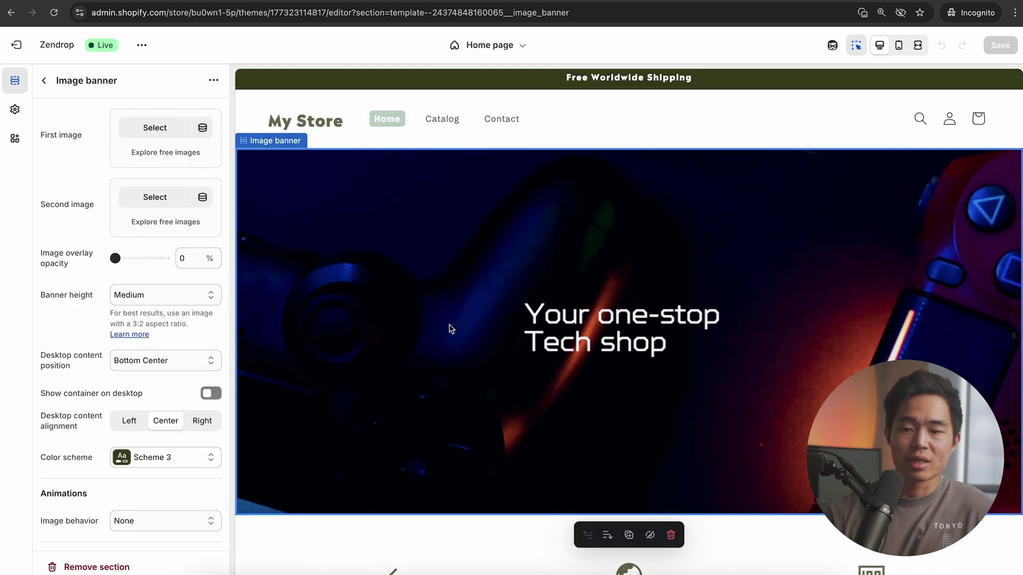
scroll(151, 395, "down", 3)
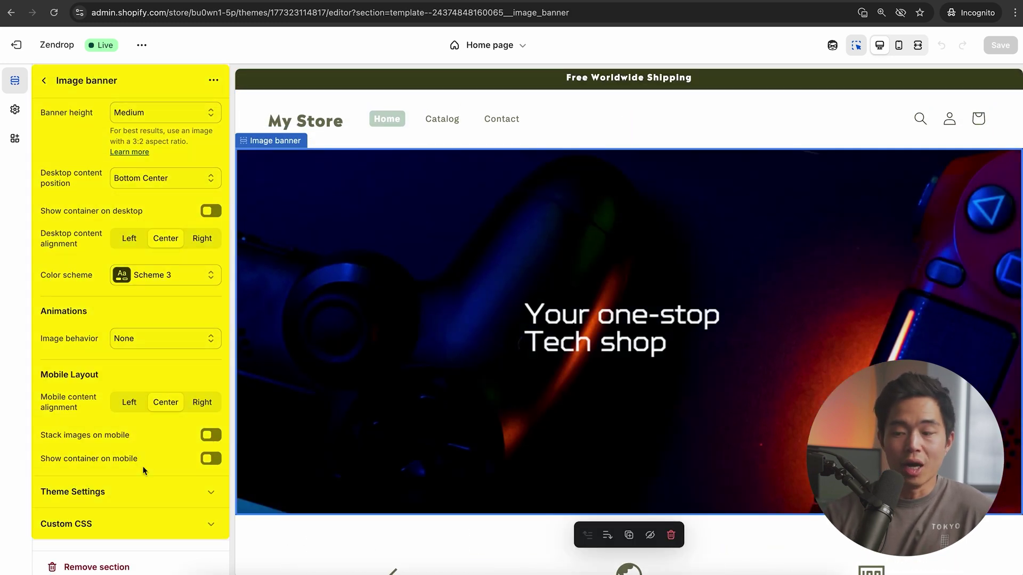
scroll(409, 416, "down", 3)
left_click(410, 421)
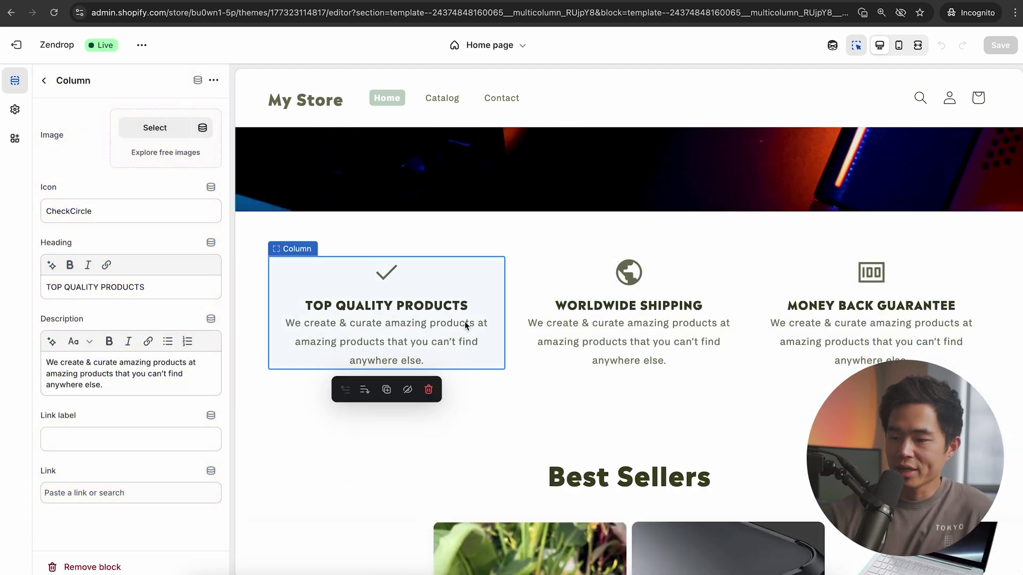
scroll(586, 299, "down", 1)
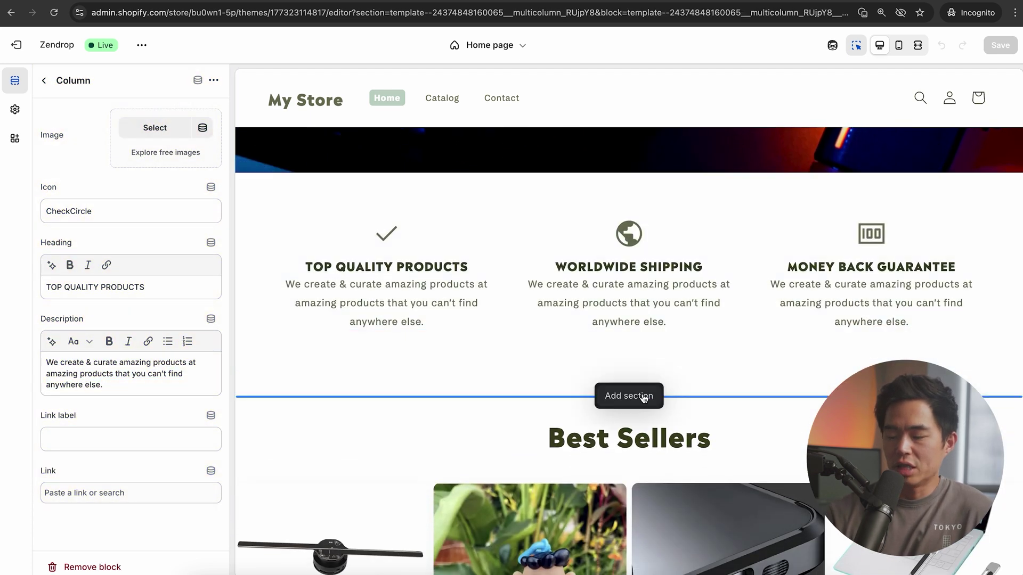
Insert an Image with text section into the homepage and scroll down to the Testimonials section.
left_click(641, 401)
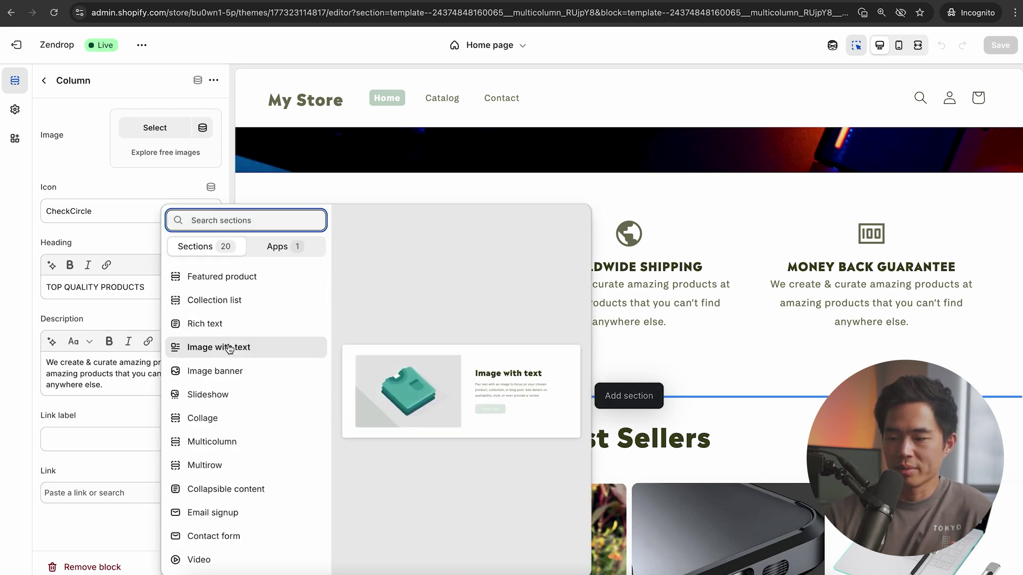
left_click(229, 349)
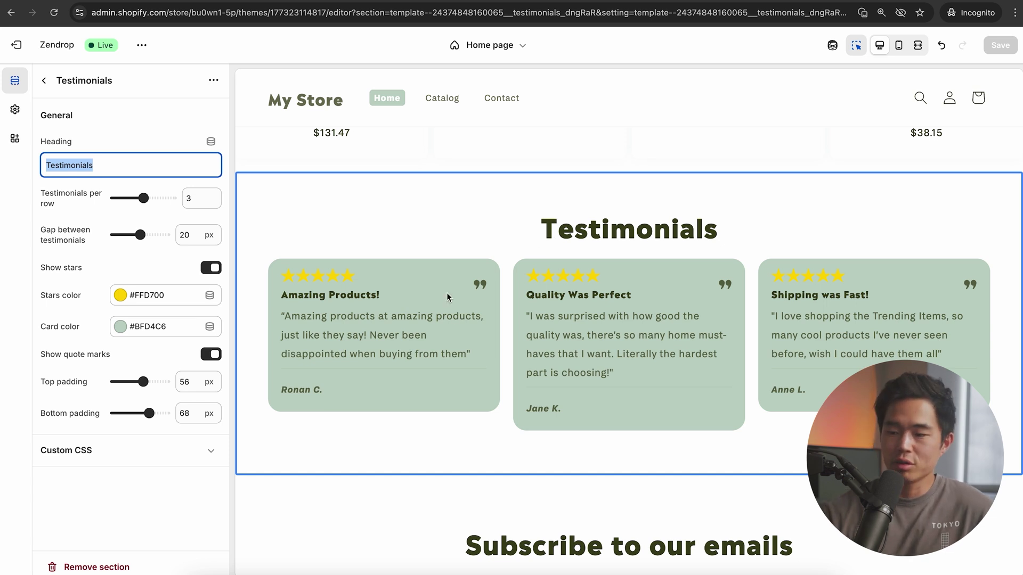
scroll(456, 322, "down", 4)
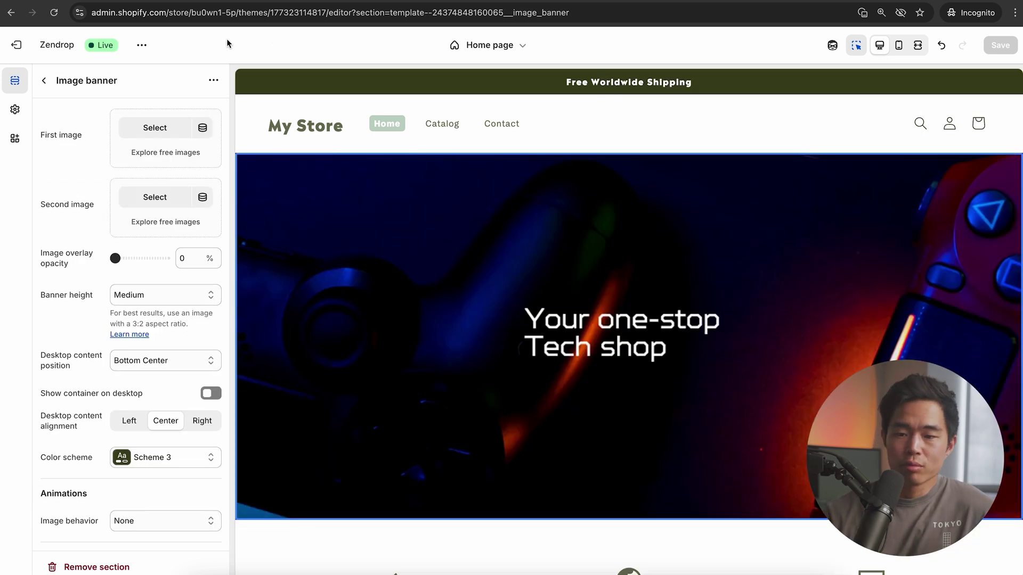
Exit the theme editor and browse the Themes page listing Zendrop and the popular free themes.
left_click(16, 45)
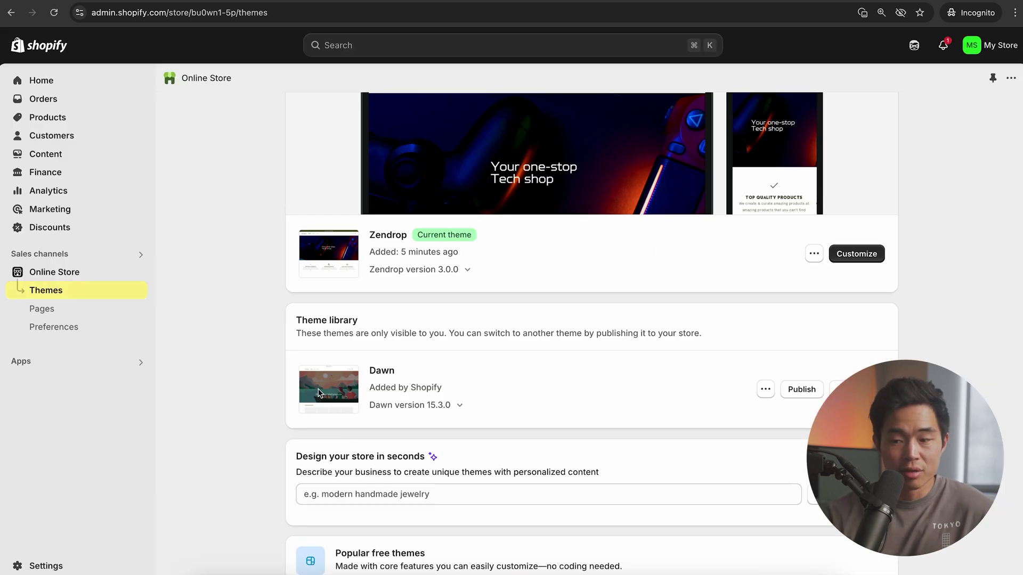
scroll(320, 393, "down", 2)
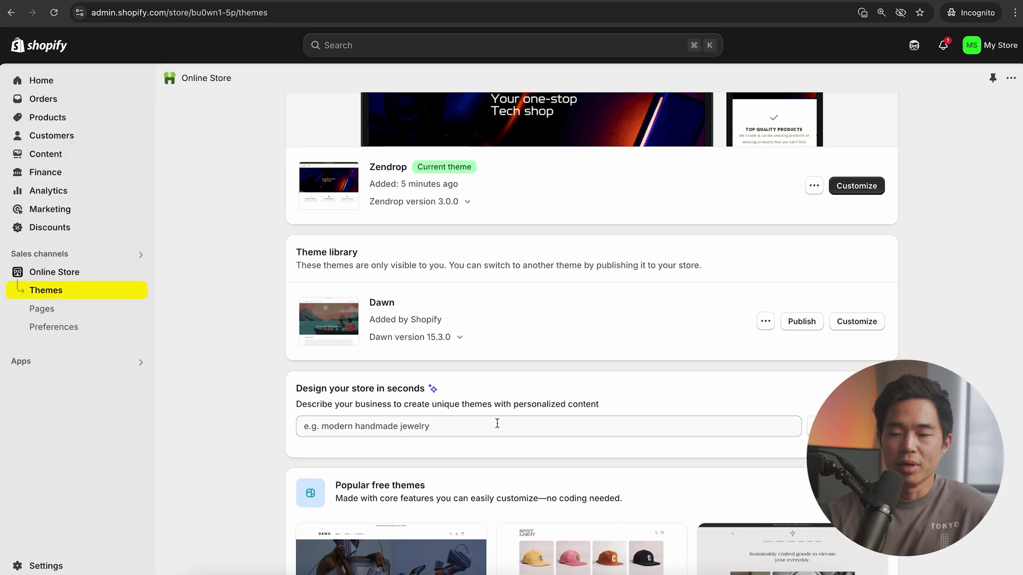
scroll(497, 424, "up", 2)
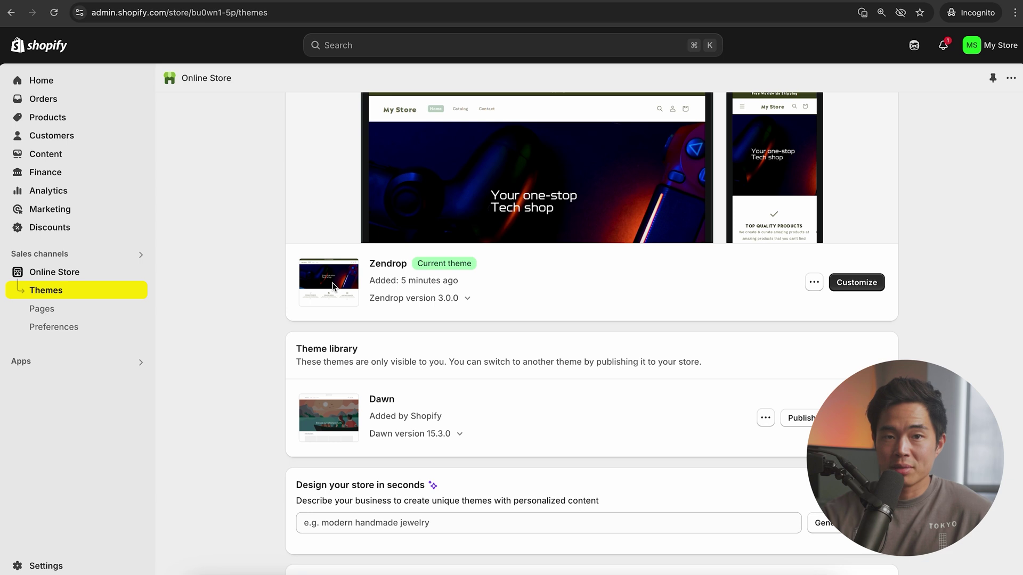
scroll(401, 288, "down", 1)
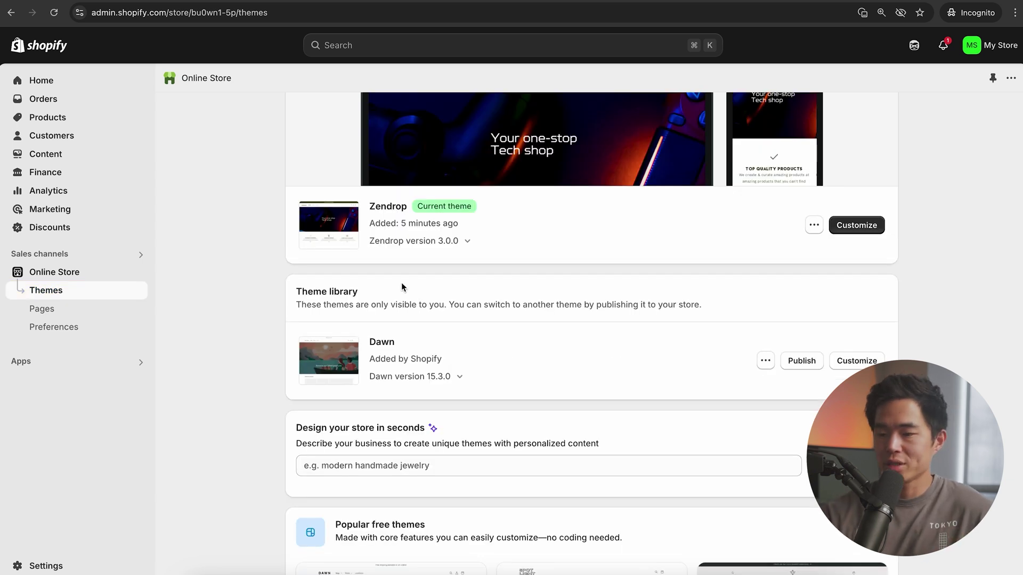
scroll(401, 286, "down", 5)
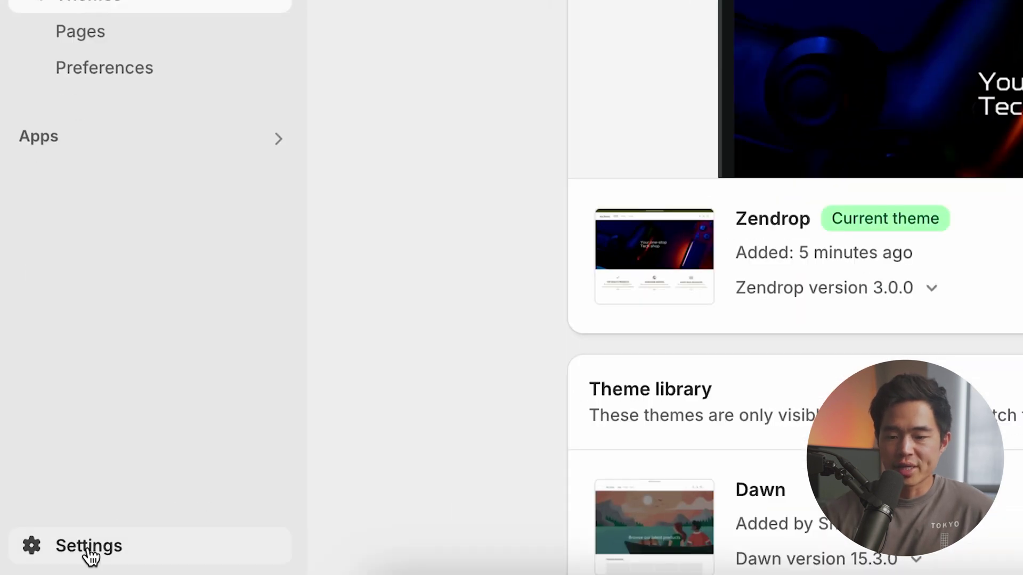
In store Settings, review the Payments page and then the Shipping and delivery settings.
left_click(43, 566)
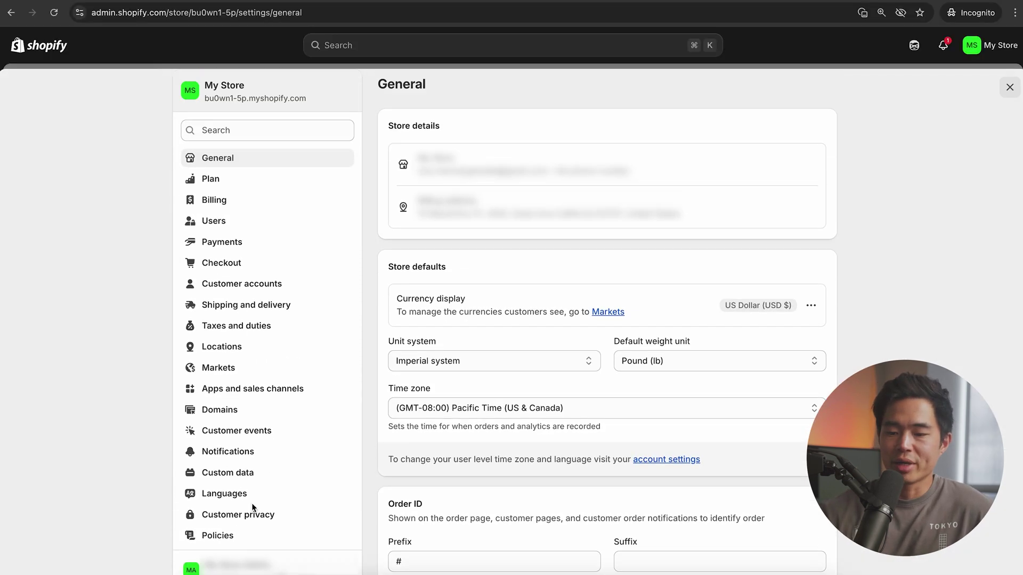
scroll(251, 469, "up", 1)
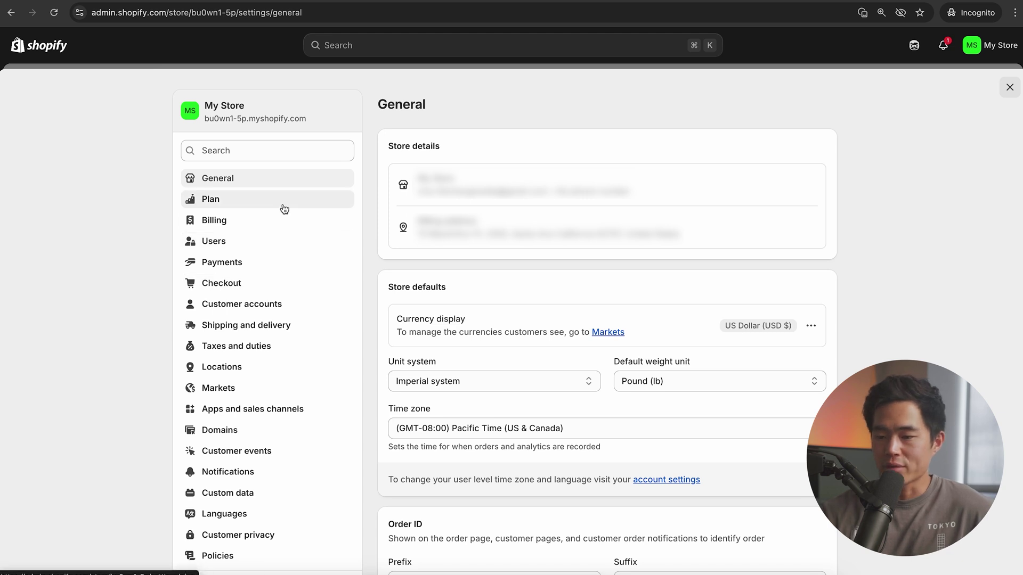
left_click(256, 263)
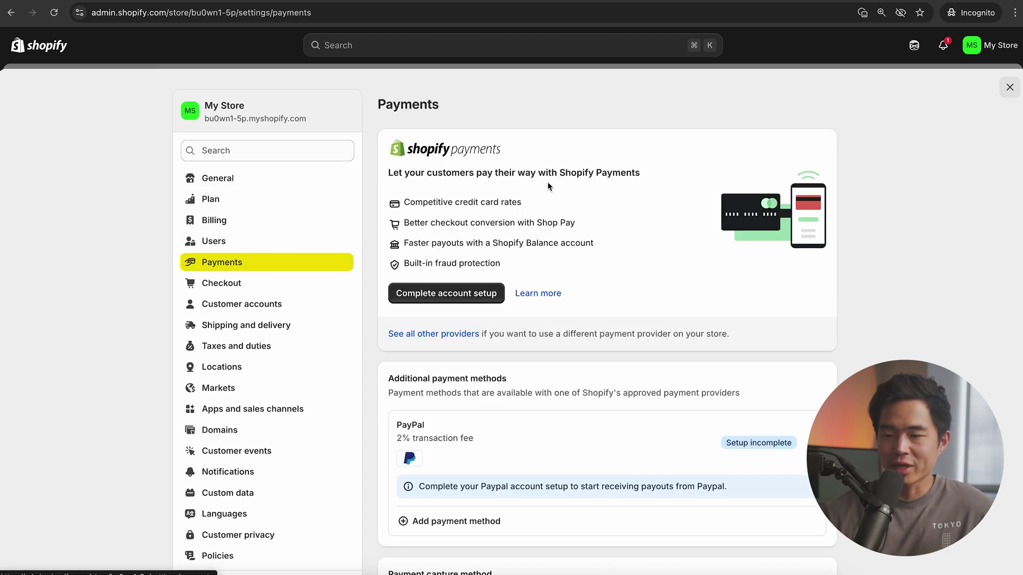
scroll(539, 263, "down", 1)
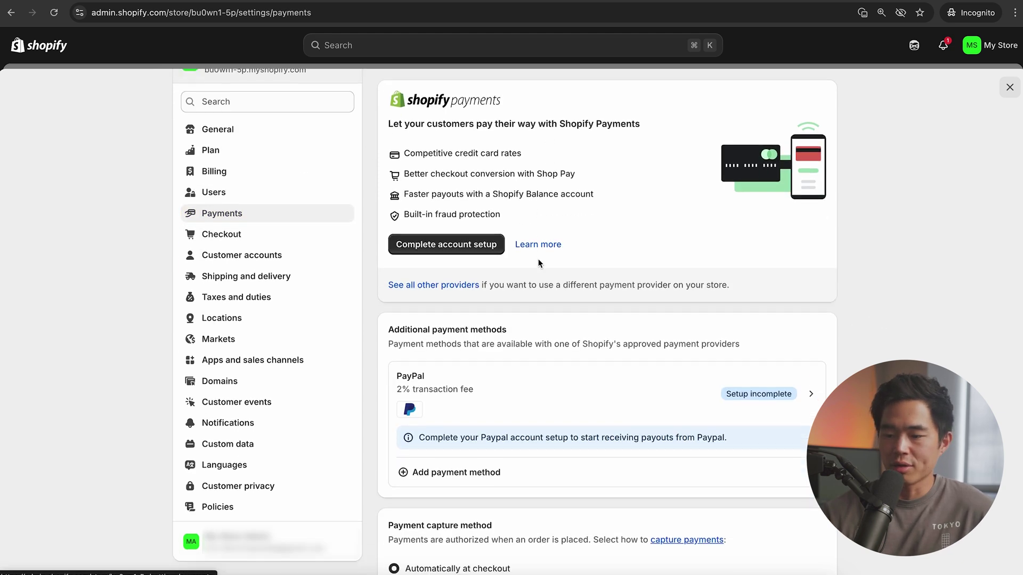
scroll(497, 377, "down", 5)
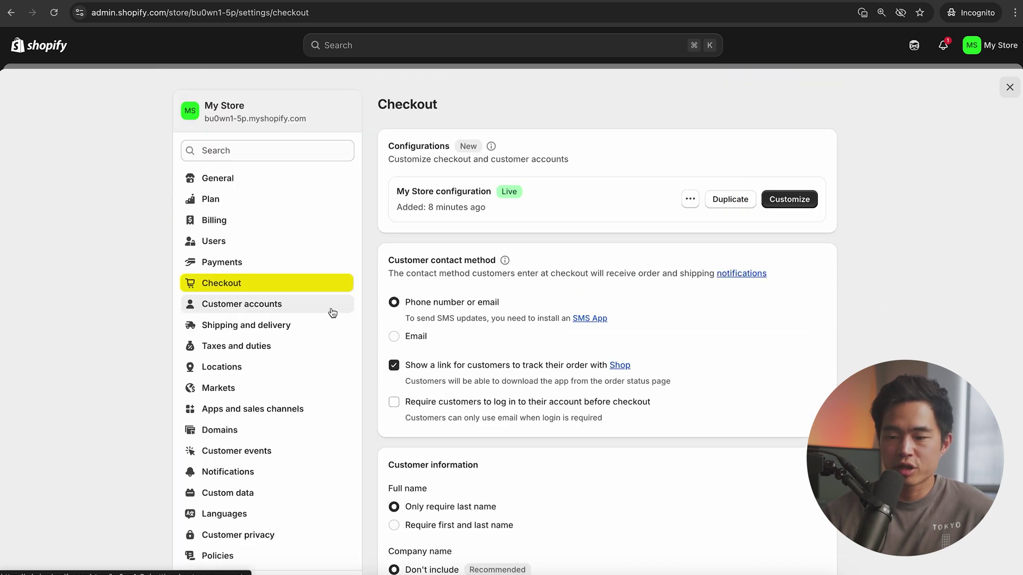
left_click(298, 329)
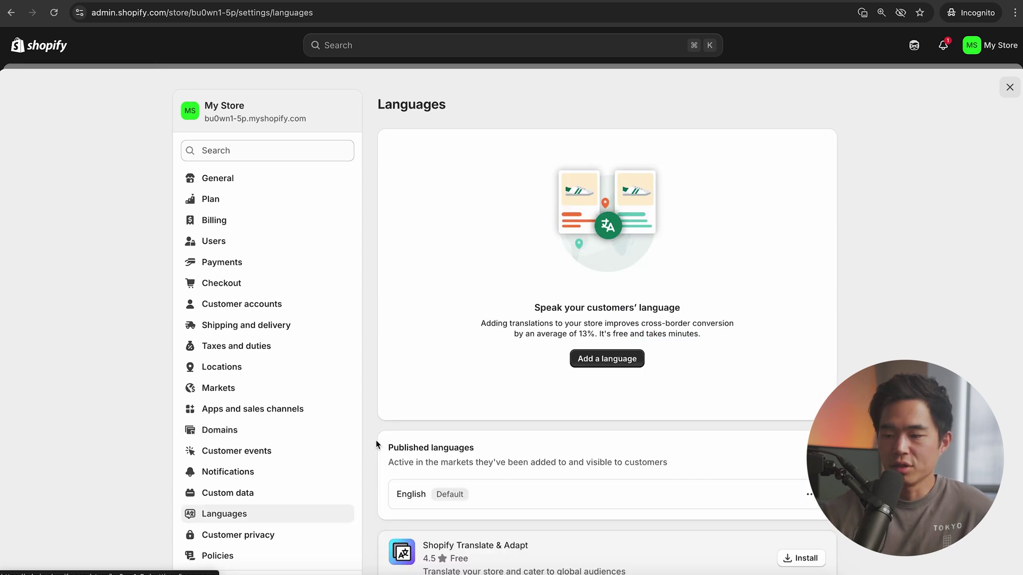
scroll(375, 442, "down", 1)
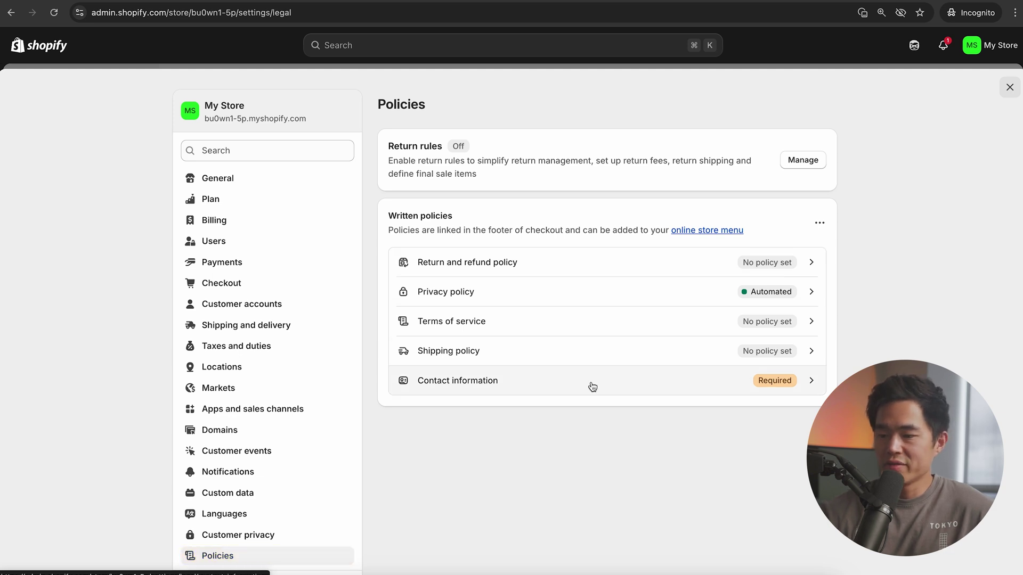
Fill the Return and refund policy with the standard template and publish it.
left_click(585, 268)
left_click(661, 231)
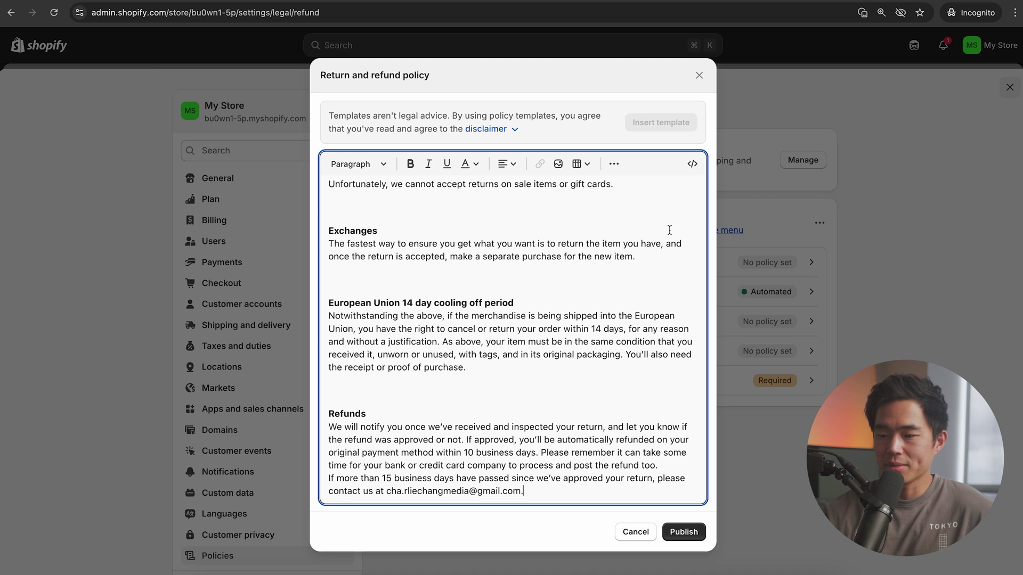
scroll(536, 369, "up", 5)
scroll(535, 370, "down", 4)
scroll(536, 369, "down", 1)
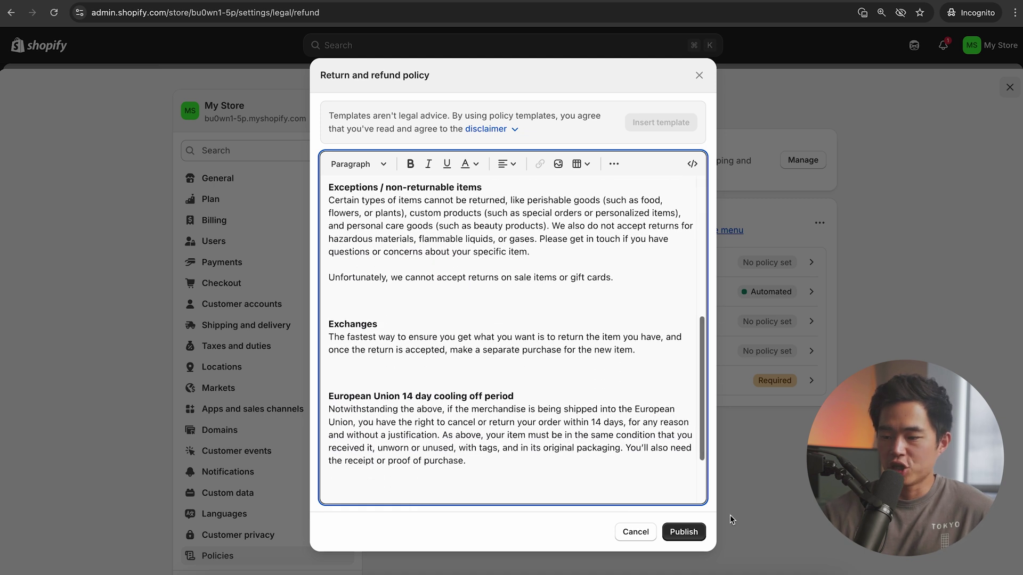
left_click(684, 532)
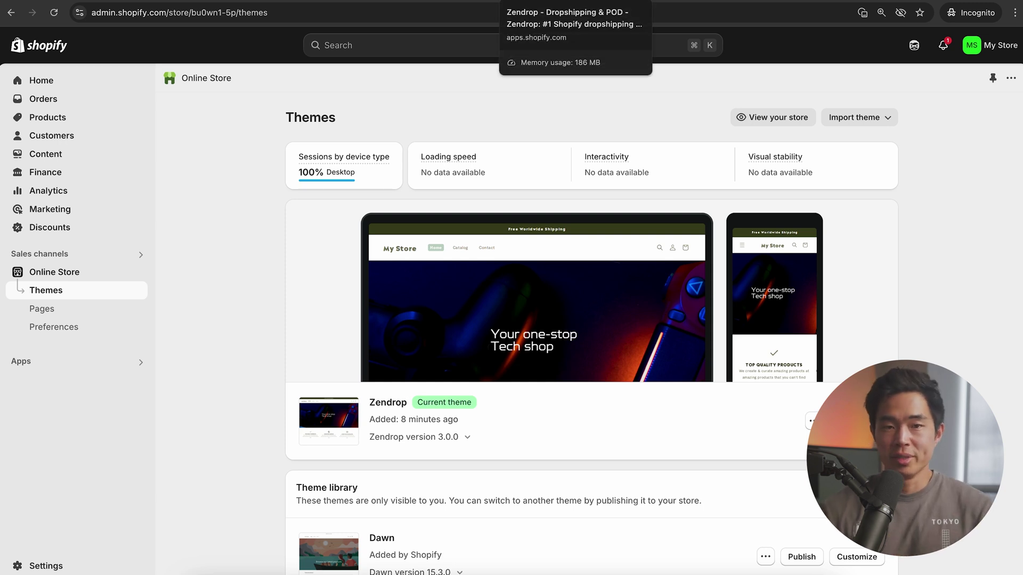
Choose Electronics & Tech as the Zendrop store niche and continue to the winning products.
left_click(538, 1)
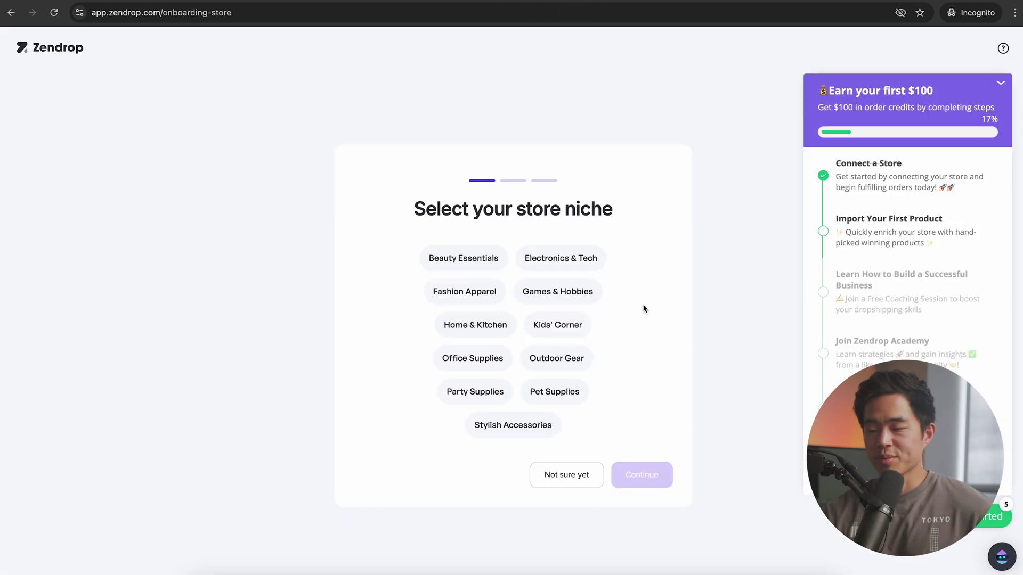
left_click(570, 260)
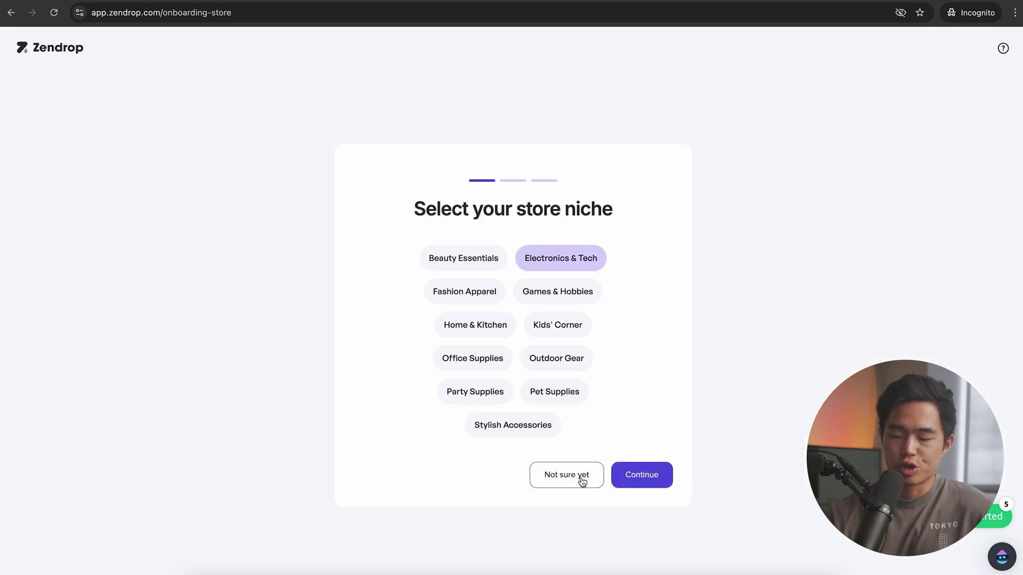
left_click(645, 482)
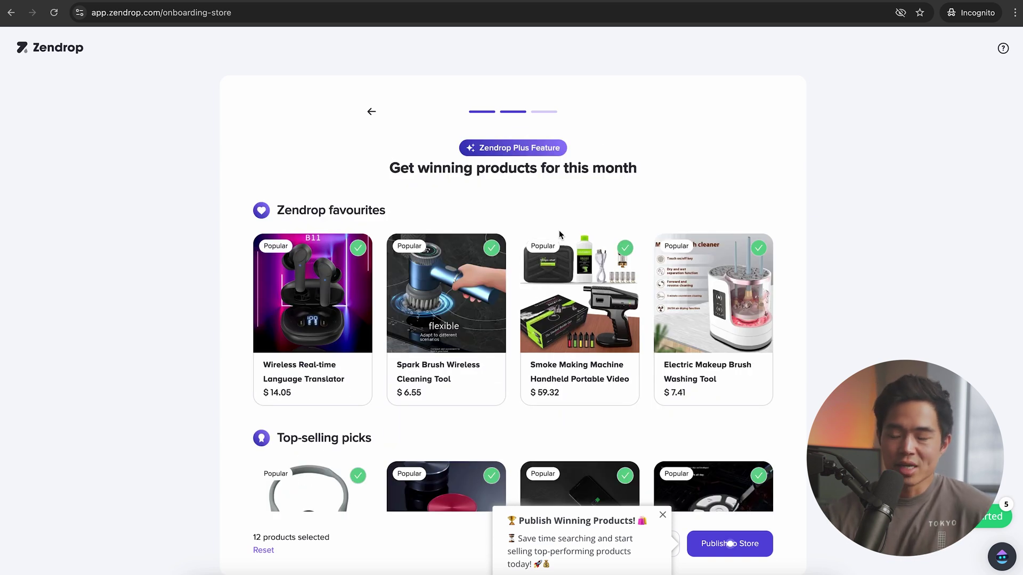
scroll(558, 231, "down", 7)
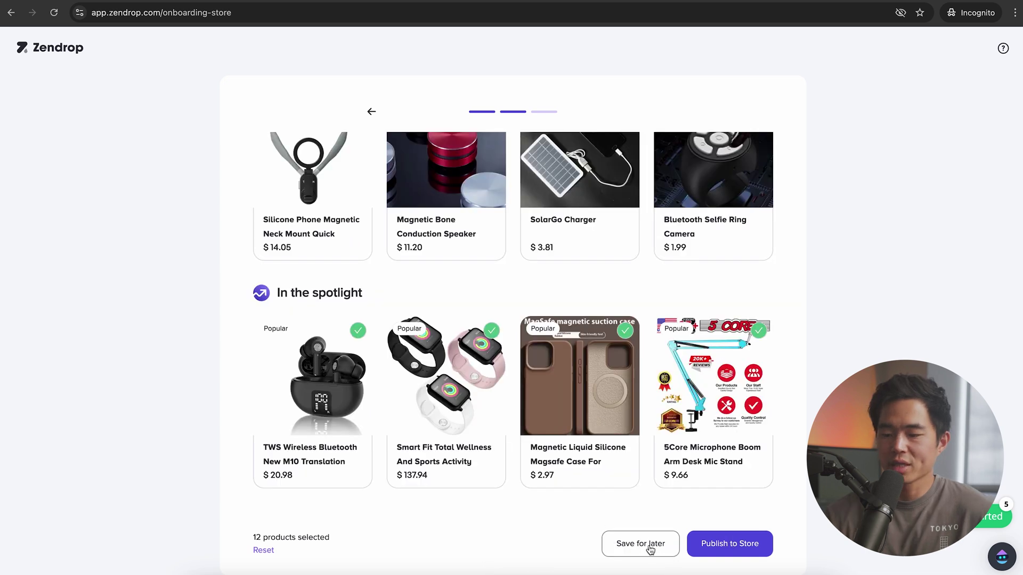
scroll(532, 513, "up", 3)
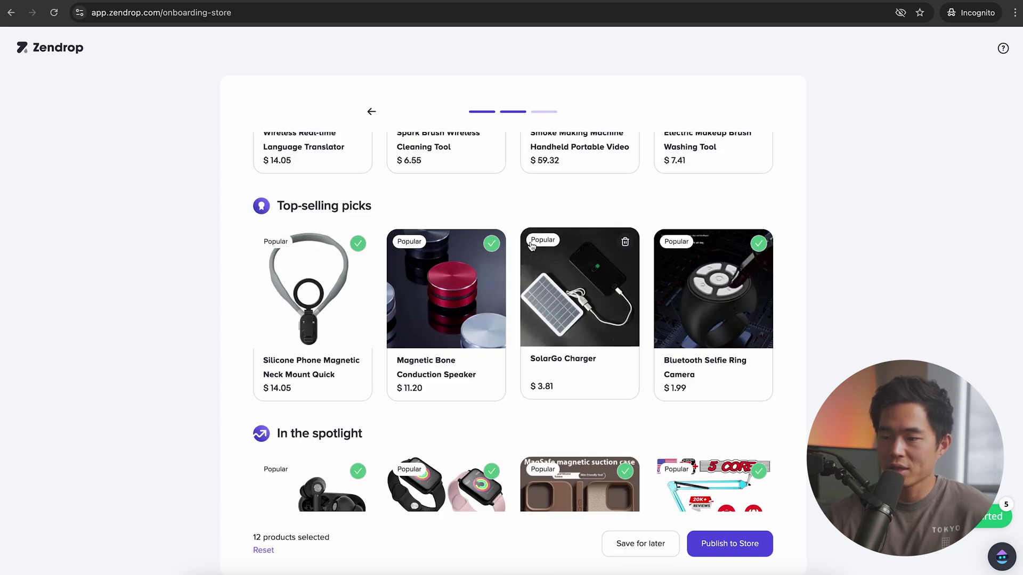
Deselect the speaker, solar charger, selfie ring camera, earbuds, smart watch, phone case and mic boom arm.
left_click(491, 243)
left_click(625, 242)
left_click(759, 243)
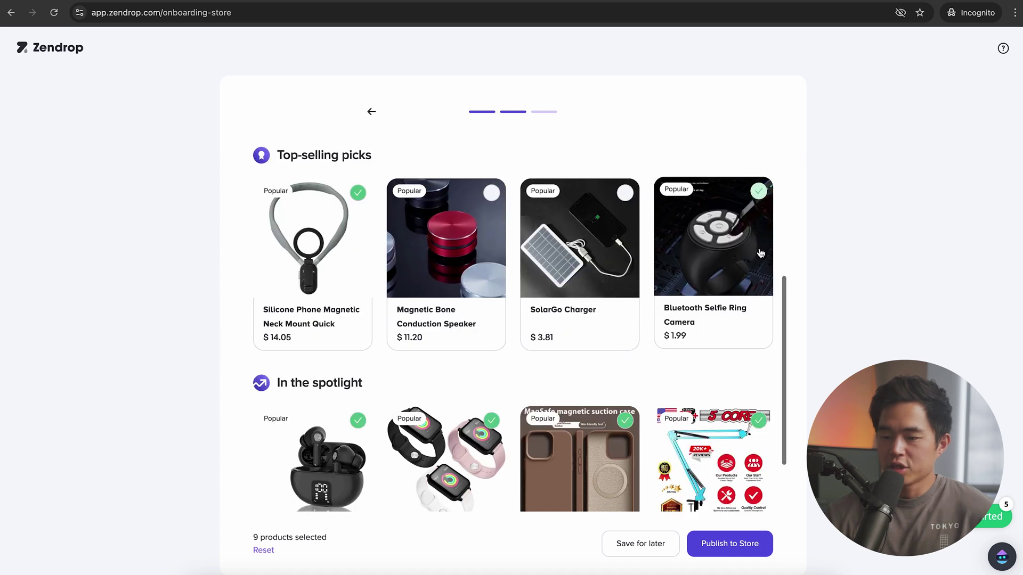
scroll(414, 361, "down", 2)
left_click(358, 354)
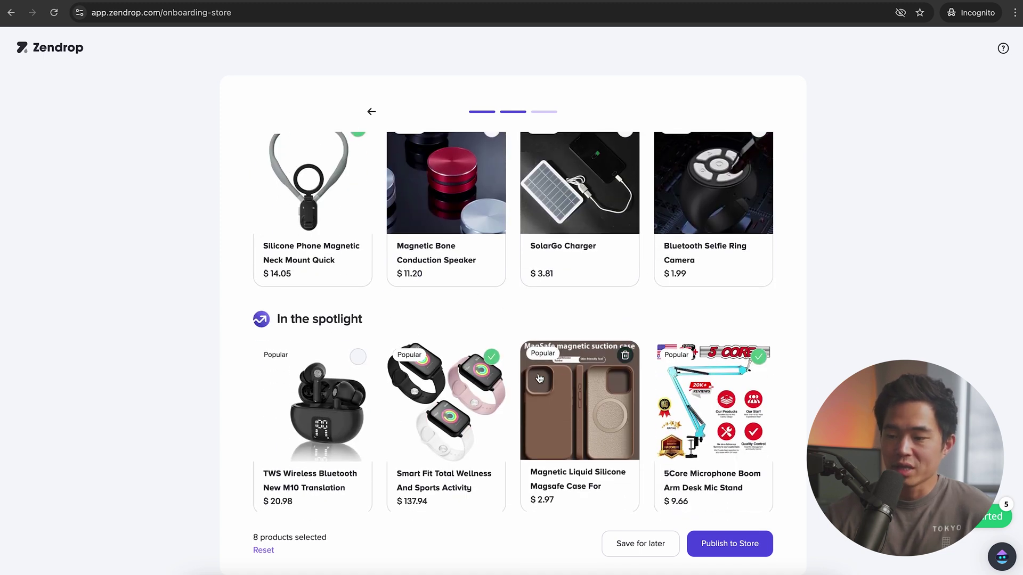
left_click(492, 356)
left_click(625, 356)
left_click(759, 354)
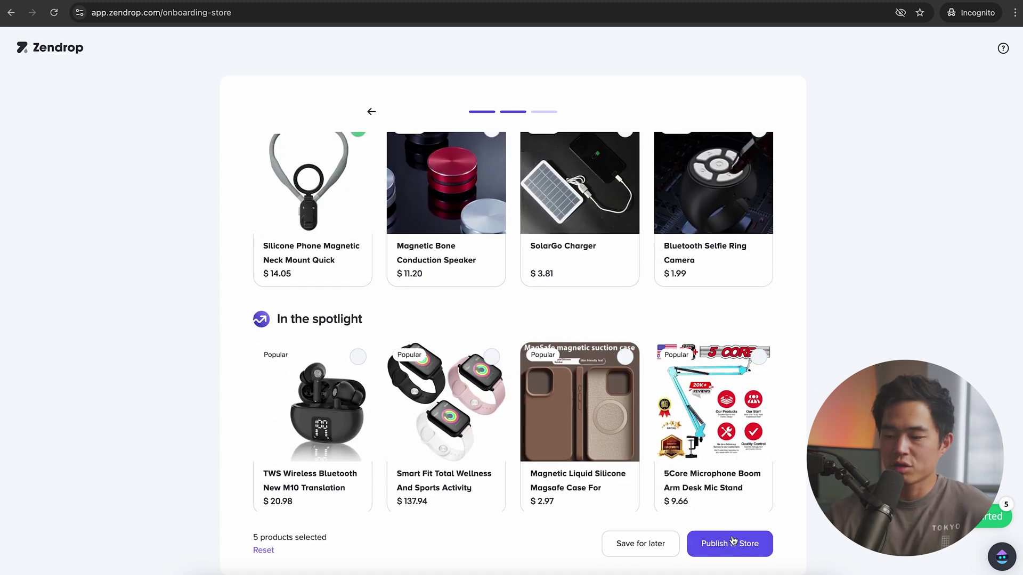
Publish the single remaining product to the store and continue to the Zendrop dashboard.
scroll(560, 510, "up", 4)
scroll(610, 372, "down", 4)
scroll(610, 372, "down", 1)
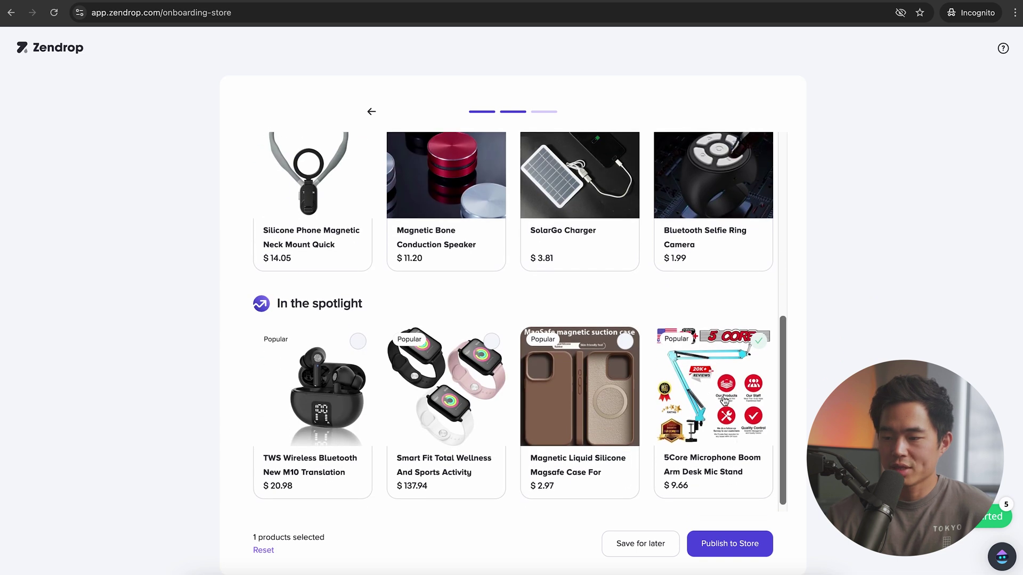
left_click(729, 544)
left_click(513, 399)
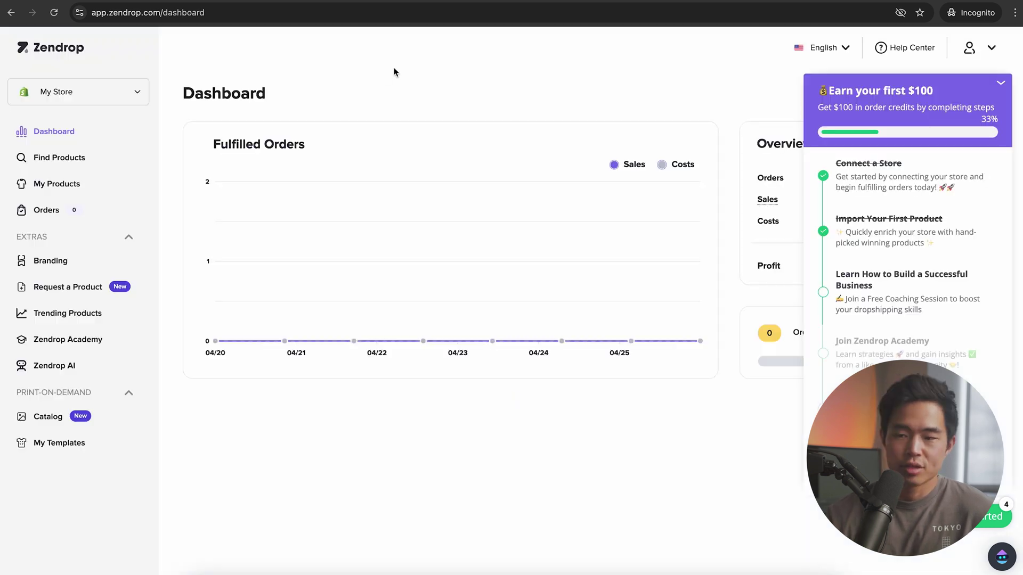
Show My Products' store listings with their connection status.
left_click(71, 186)
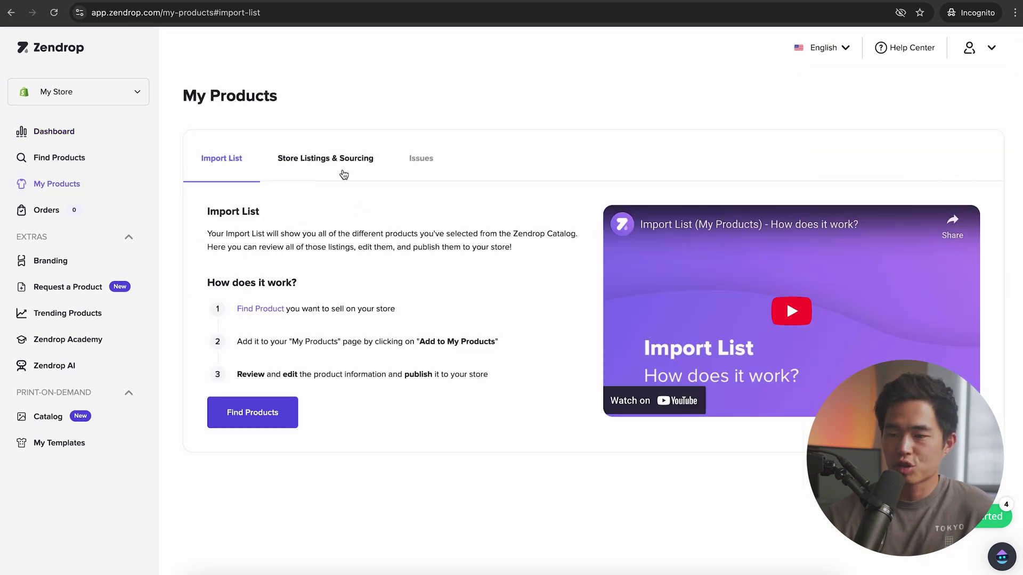
left_click(345, 171)
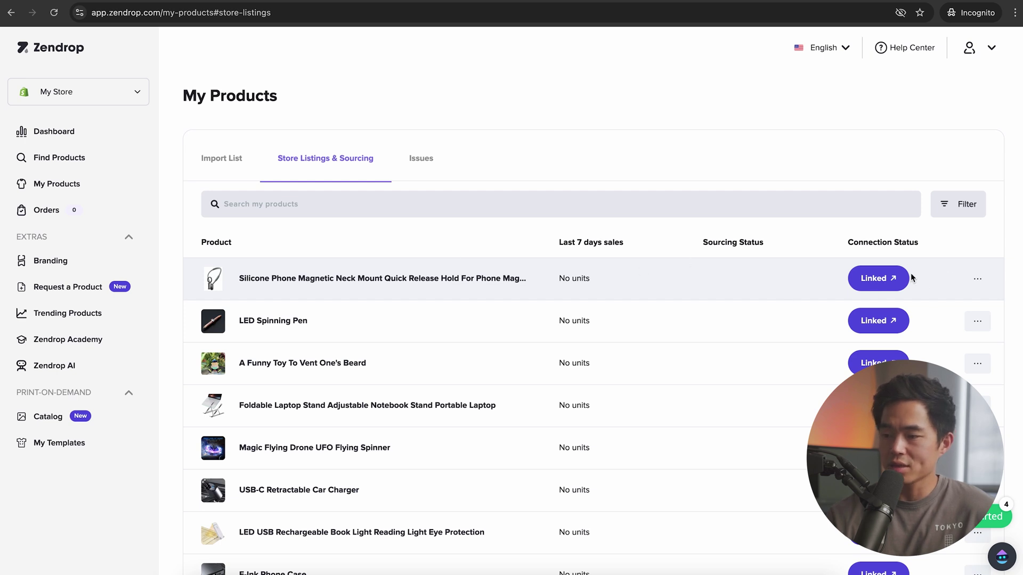
scroll(488, 347, "down", 4)
scroll(490, 347, "up", 2)
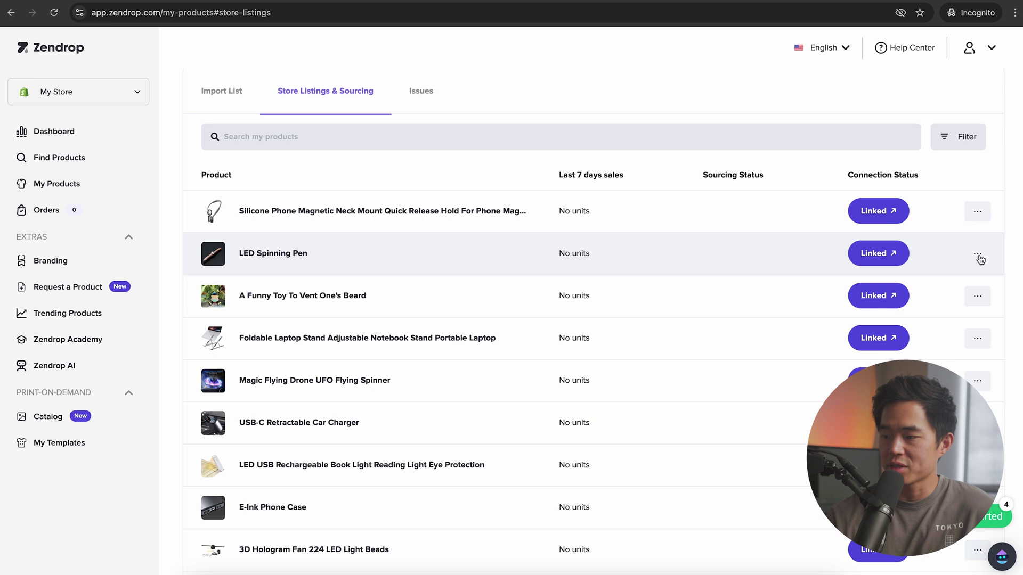
Unlink the LED Spinning Pen and the beard toy product from the store.
left_click(980, 259)
left_click(957, 319)
left_click(984, 294)
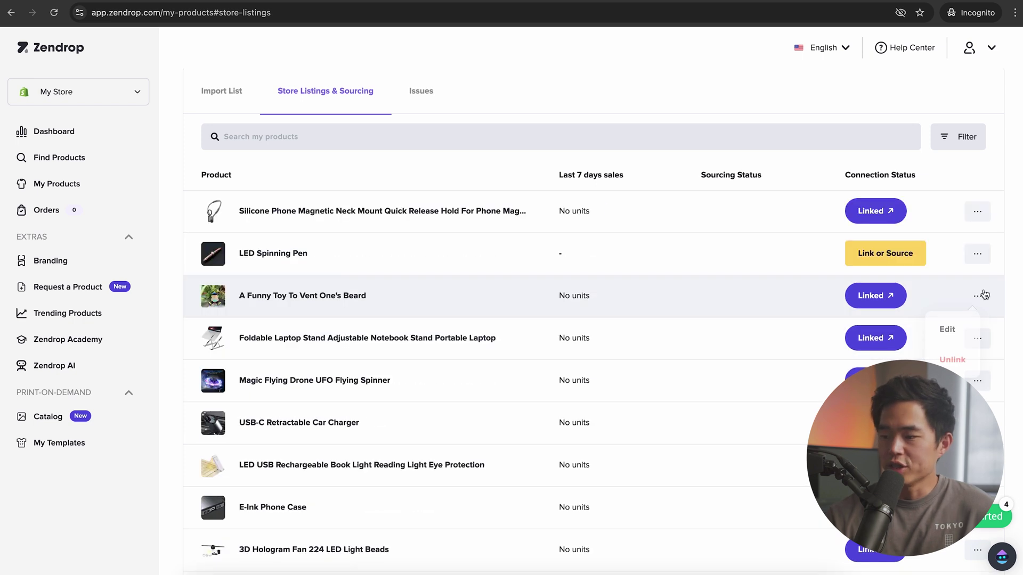
left_click(957, 359)
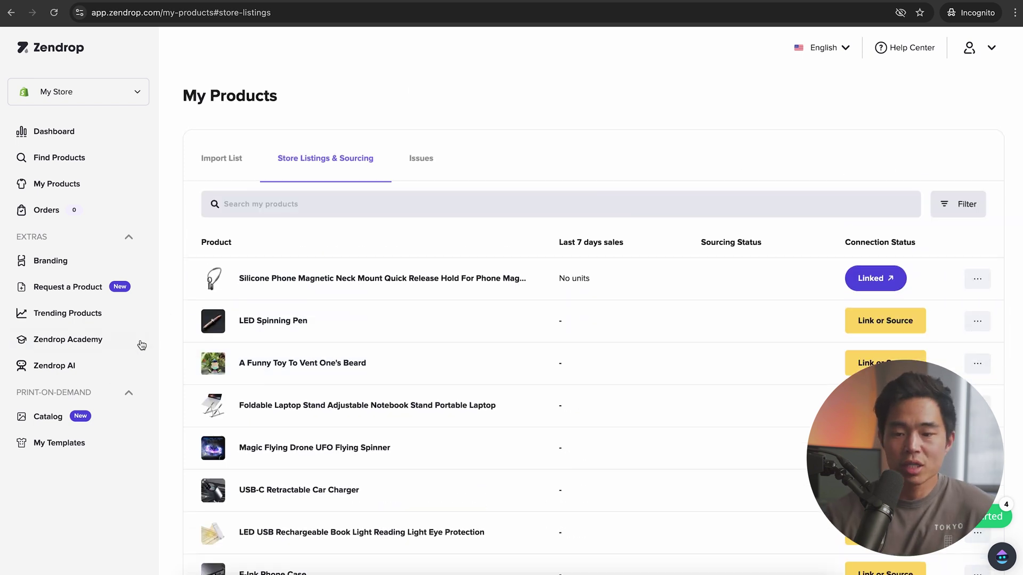
Browse the Trending Products catalogue's suggested products and costs, then go to Zendrop Academy.
left_click(75, 319)
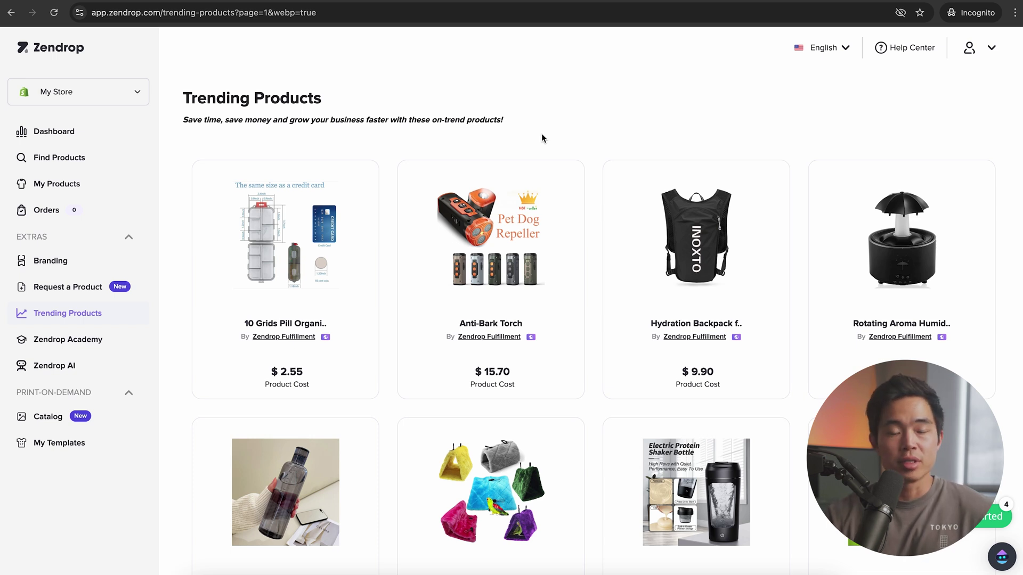
scroll(542, 138, "down", 3)
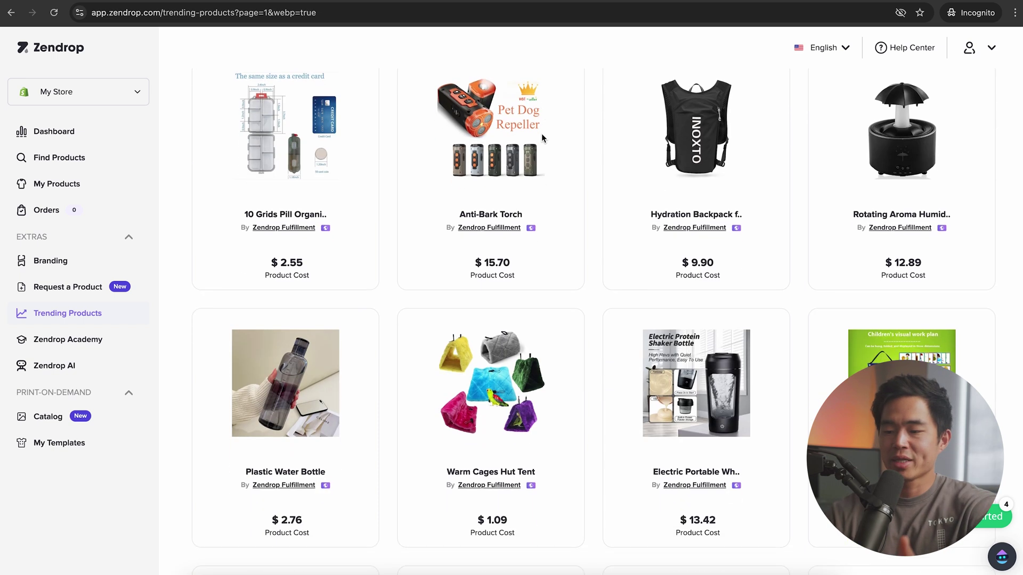
scroll(591, 265, "down", 8)
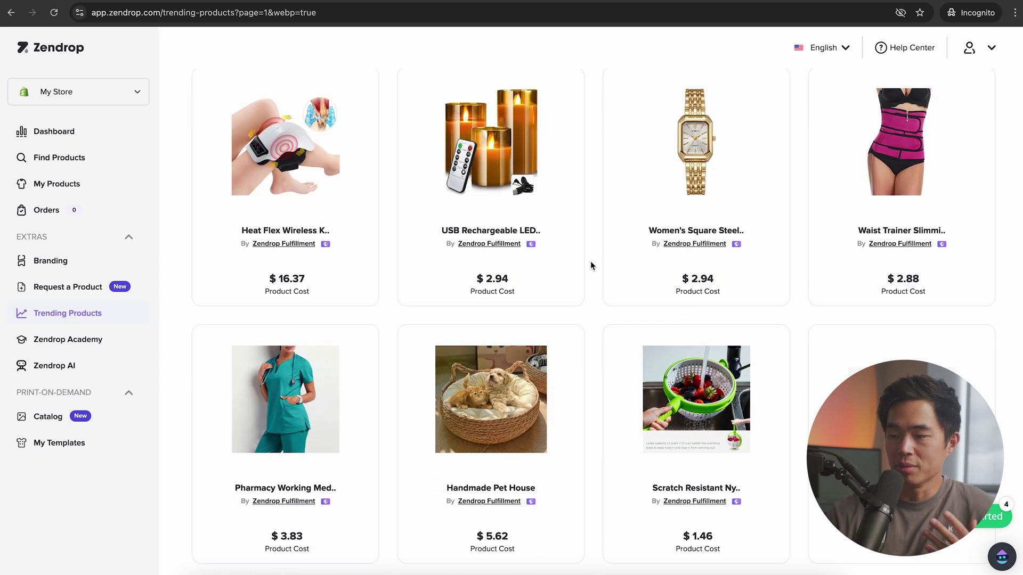
scroll(591, 266, "down", 2)
scroll(590, 265, "down", 6)
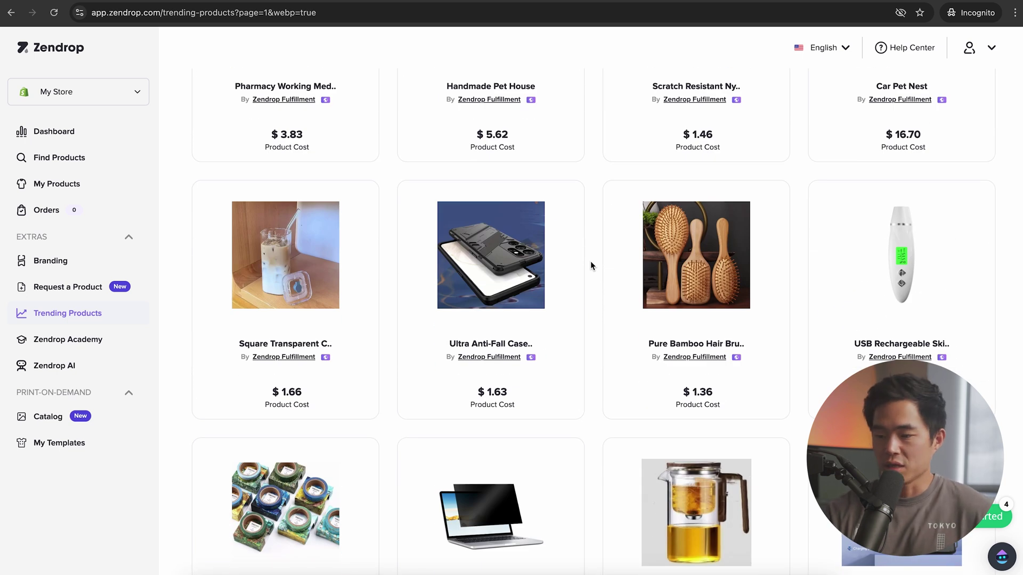
scroll(590, 262, "down", 4)
mouse_move(69, 347)
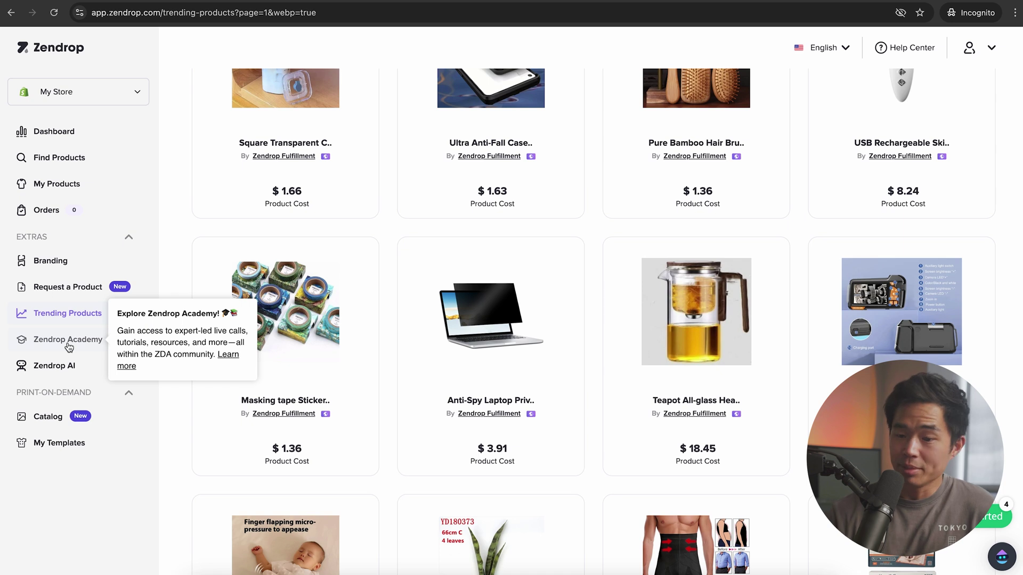
left_click(69, 347)
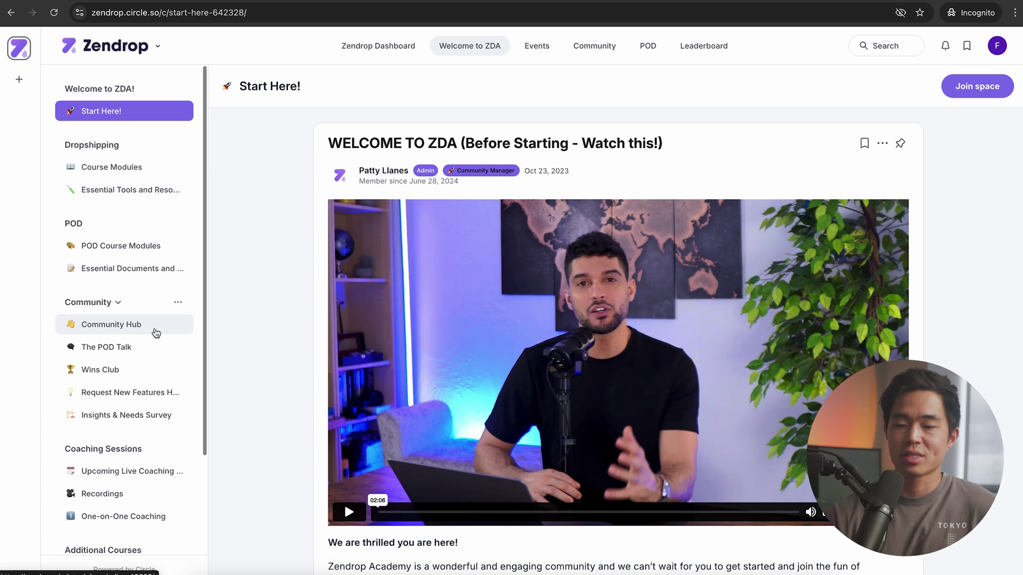
Scroll through the Zendrop Academy Start Here welcome page.
scroll(152, 405, "down", 1)
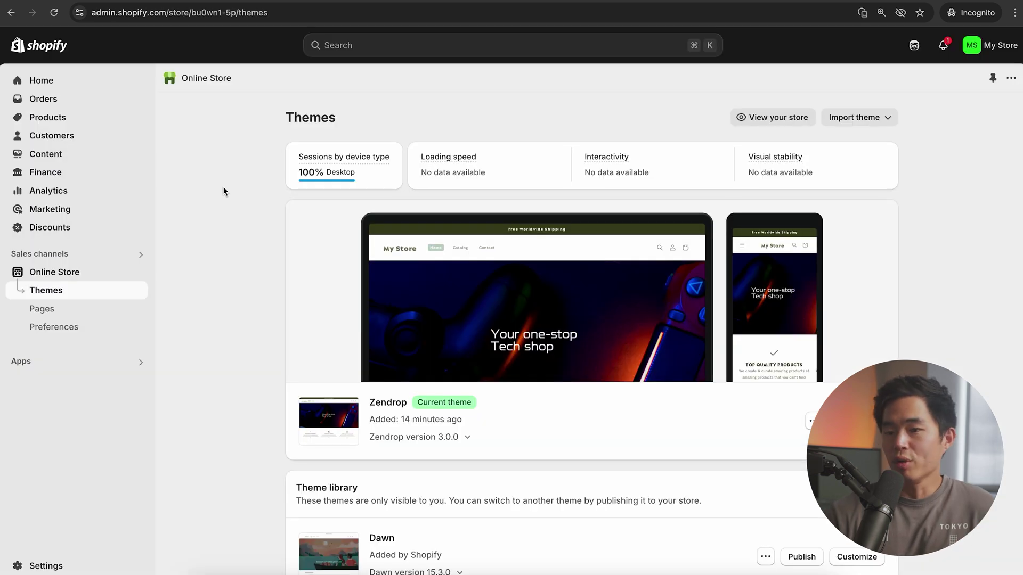
Bring up the store's Products list in Shopify.
left_click(45, 117)
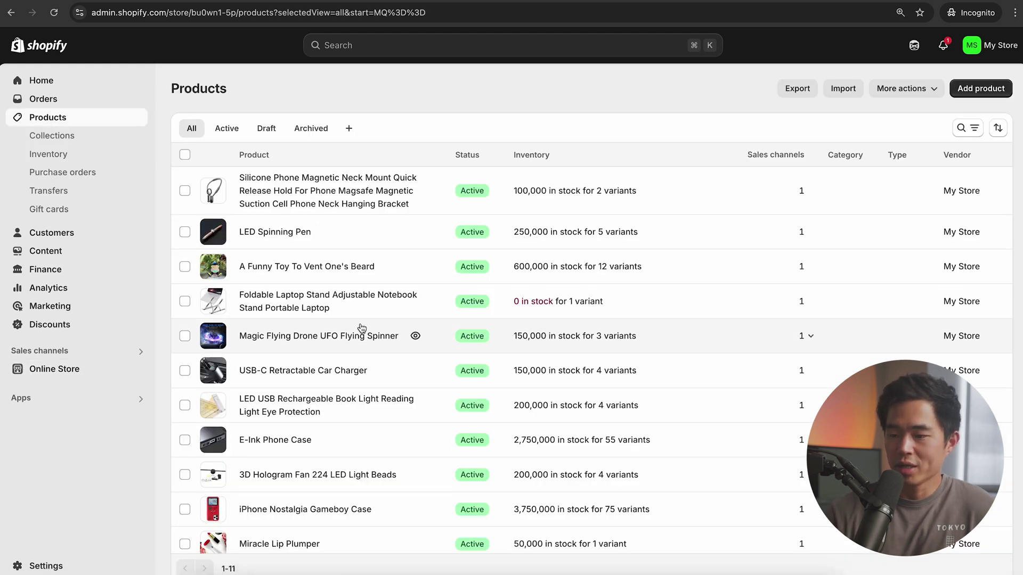
scroll(362, 327, "down", 2)
scroll(363, 326, "up", 2)
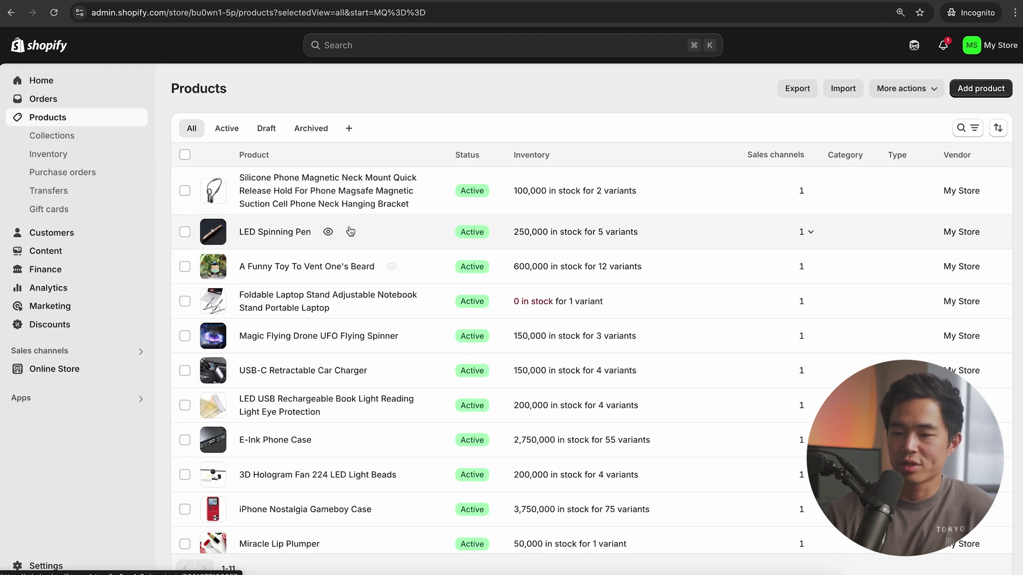
Review the neck mount's description and variants, then go to its Zendrop supplier page.
left_click(335, 201)
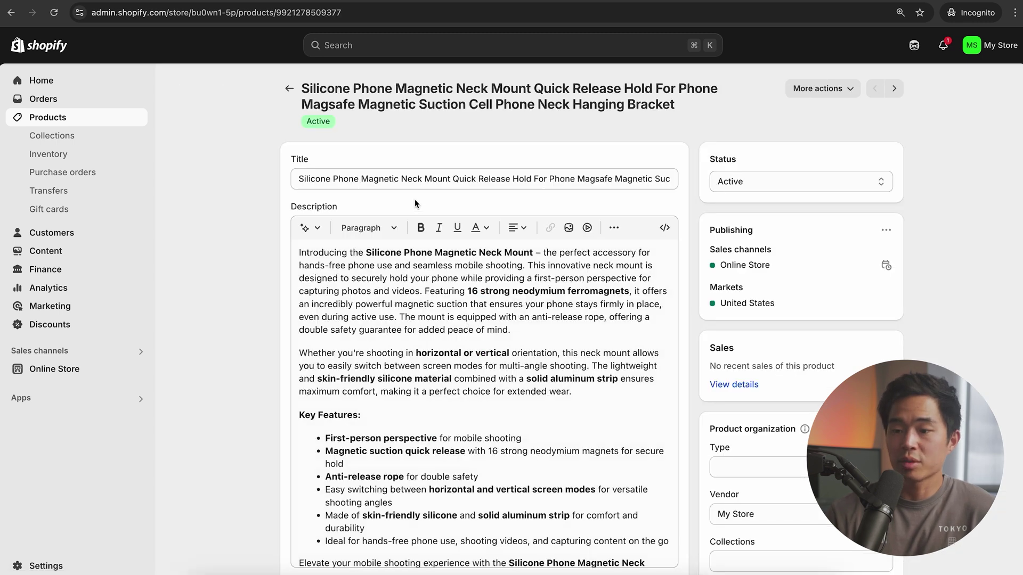
scroll(304, 346, "down", 1)
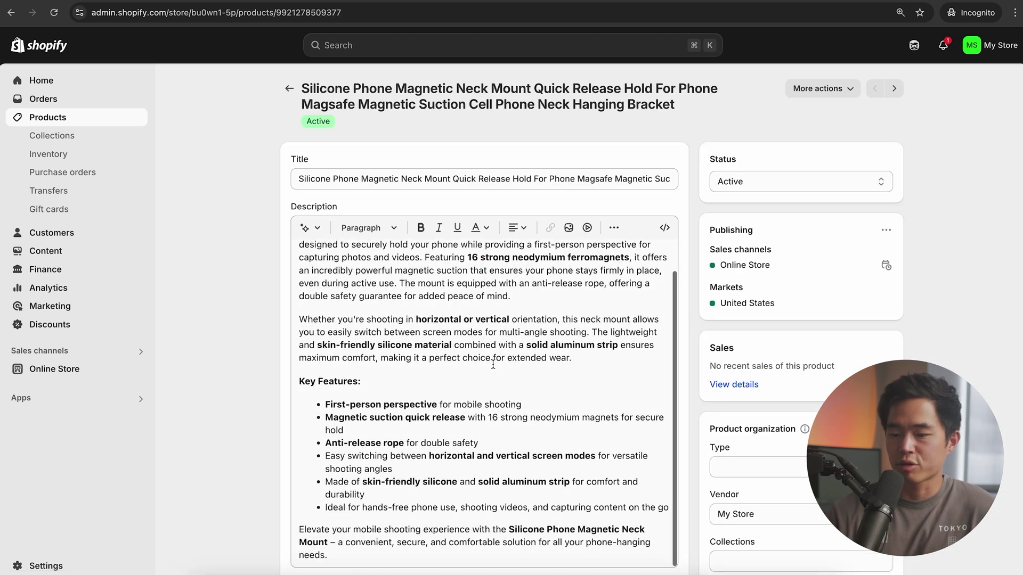
scroll(287, 354, "down", 7)
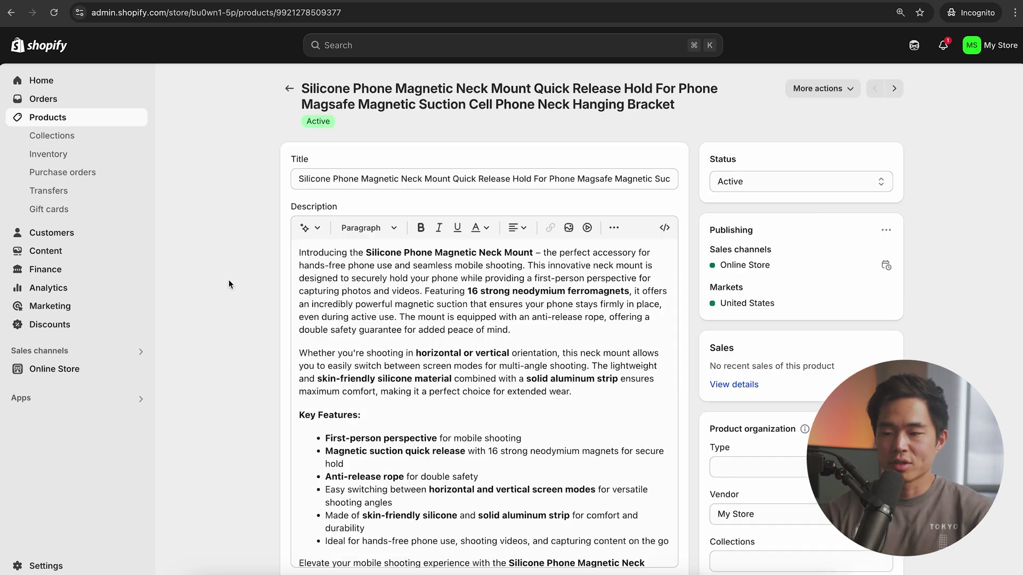
scroll(402, 283, "up", 8)
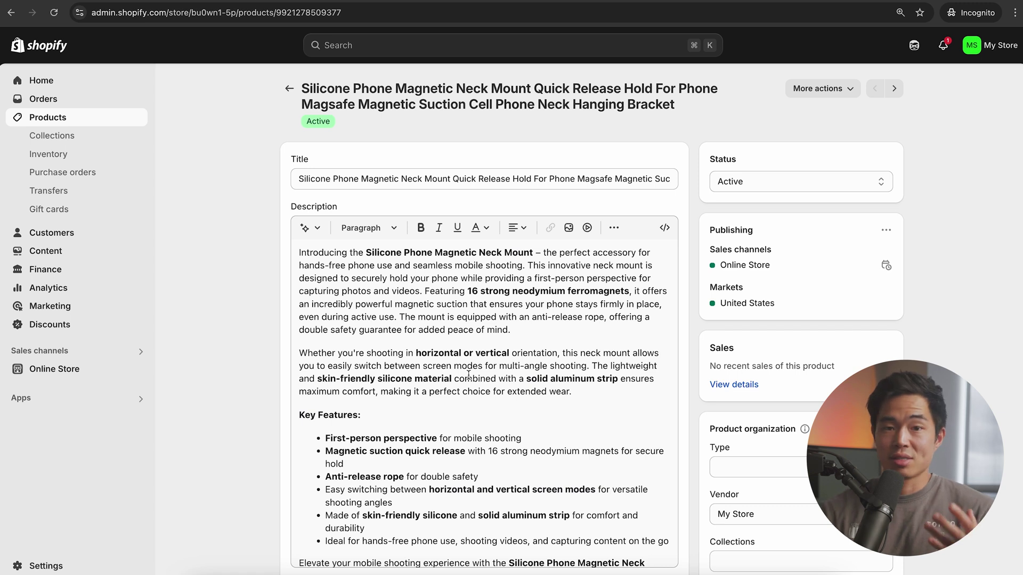
scroll(543, 314, "down", 10)
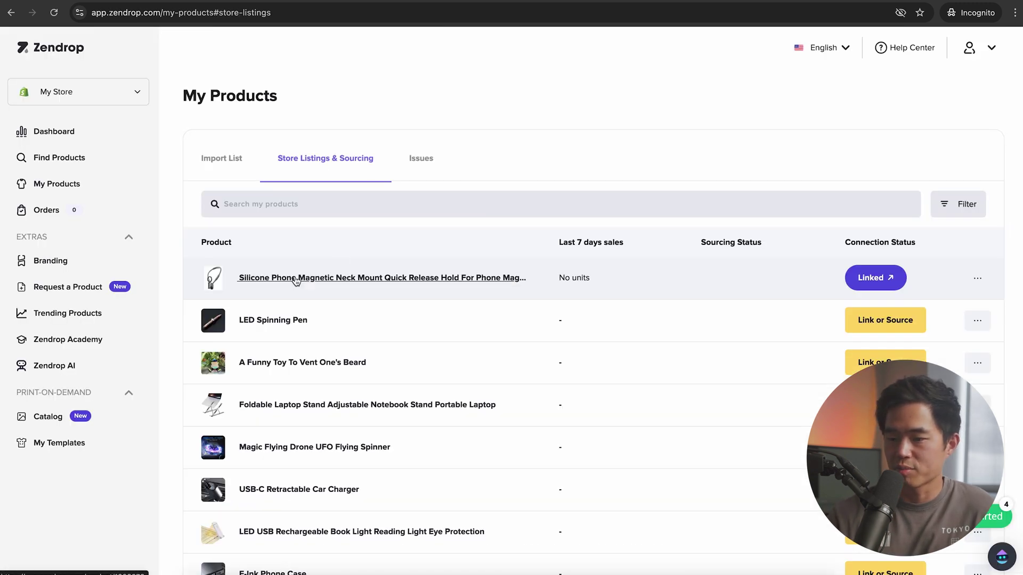
left_click(316, 276)
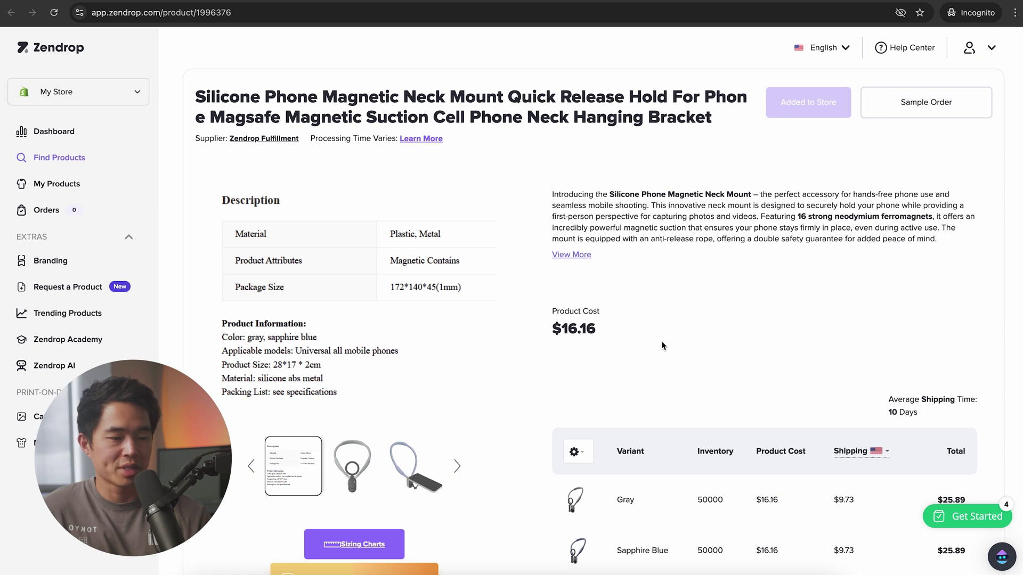
Review the neck mount's supplier page with its $16.16 cost and $25.89 total.
scroll(662, 343, "down", 3)
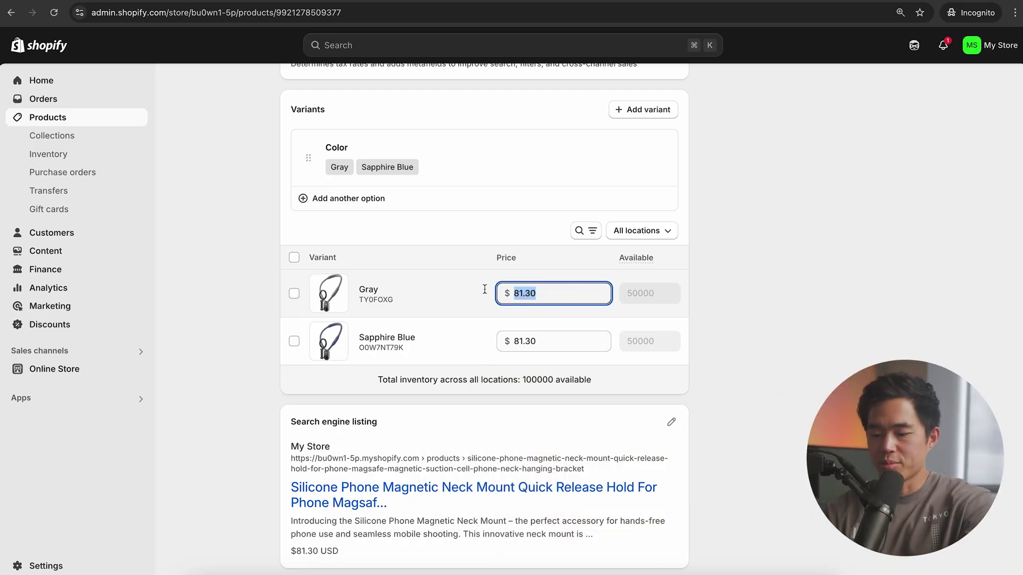
Price the Gray and Sapphire Blue variants at $49.99 and add the product to the Home page collection.
type("49.99")
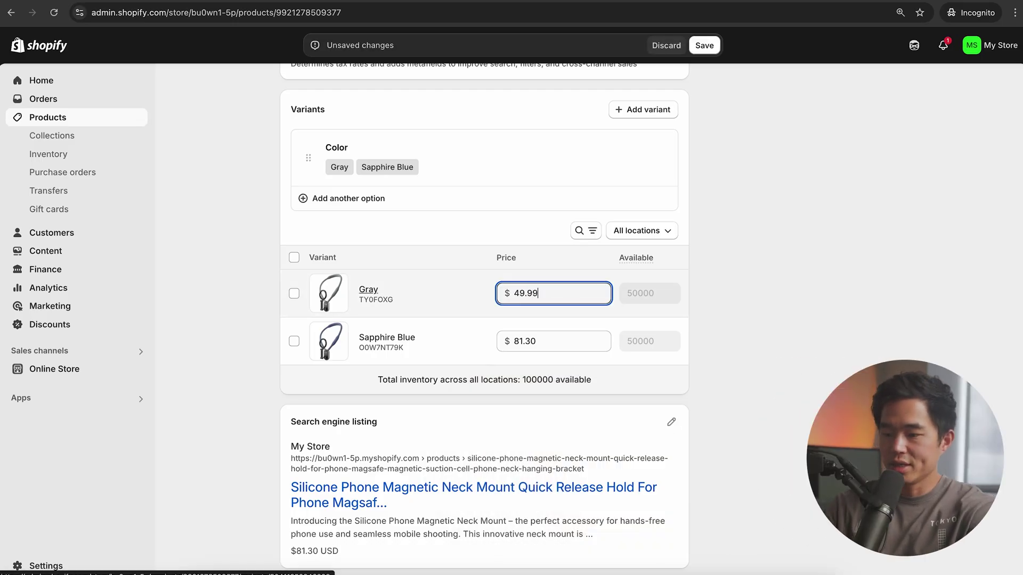
left_click(559, 338)
type("49.99")
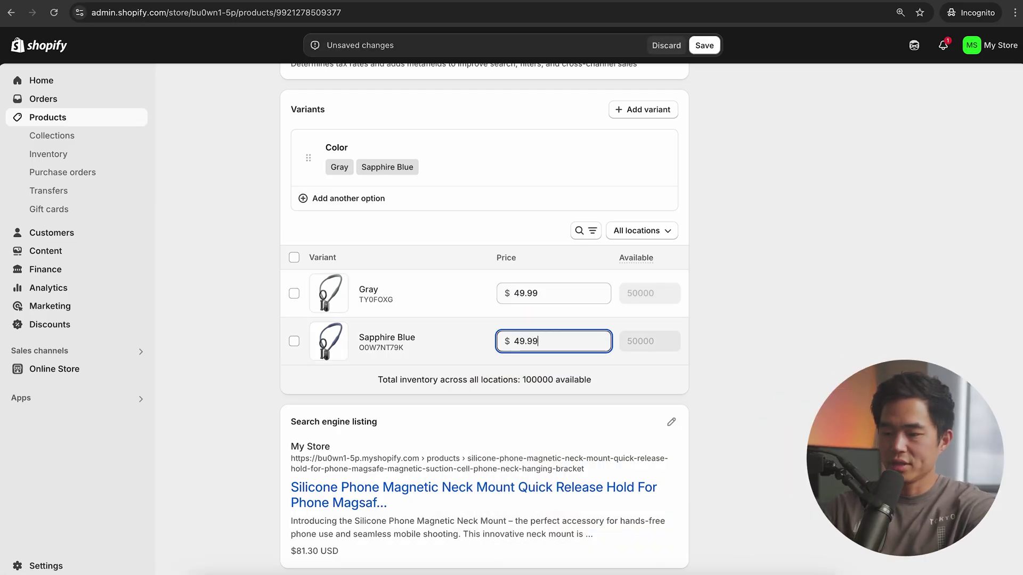
scroll(889, 565, "down", 1)
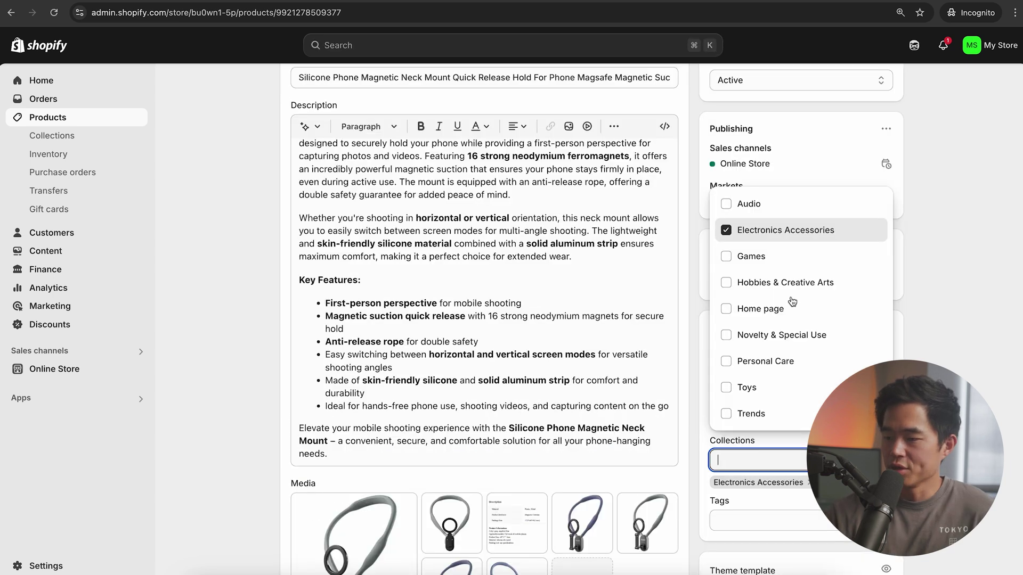
left_click(727, 310)
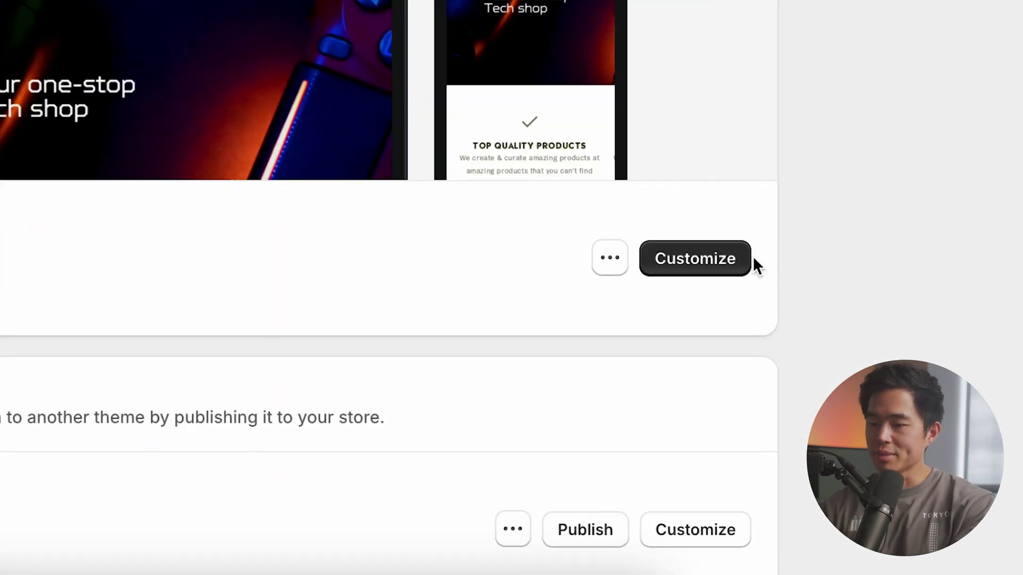
left_click(745, 260)
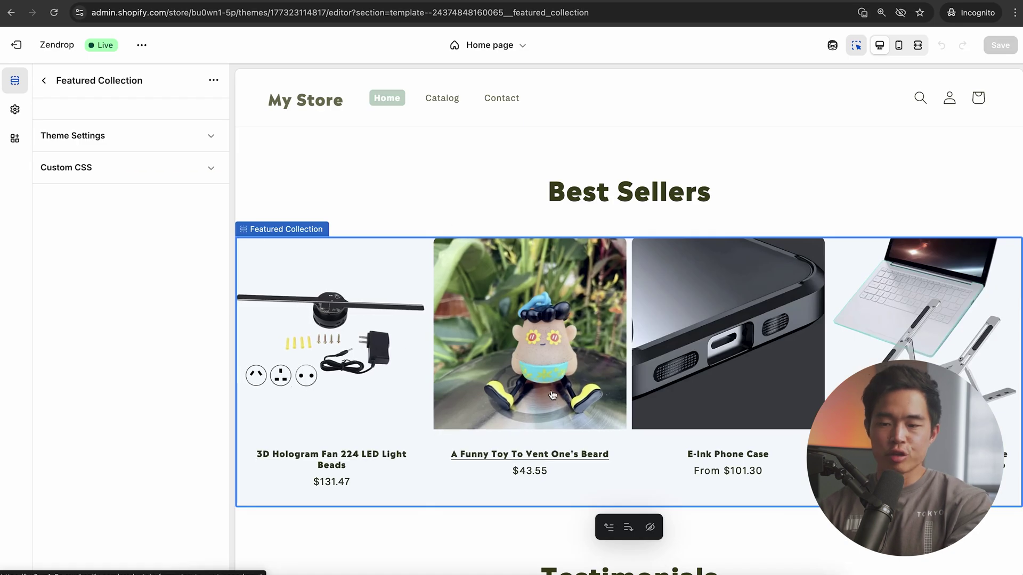
Add a Featured product section to the home page showing the silicone phone neck mount.
mouse_move(629, 245)
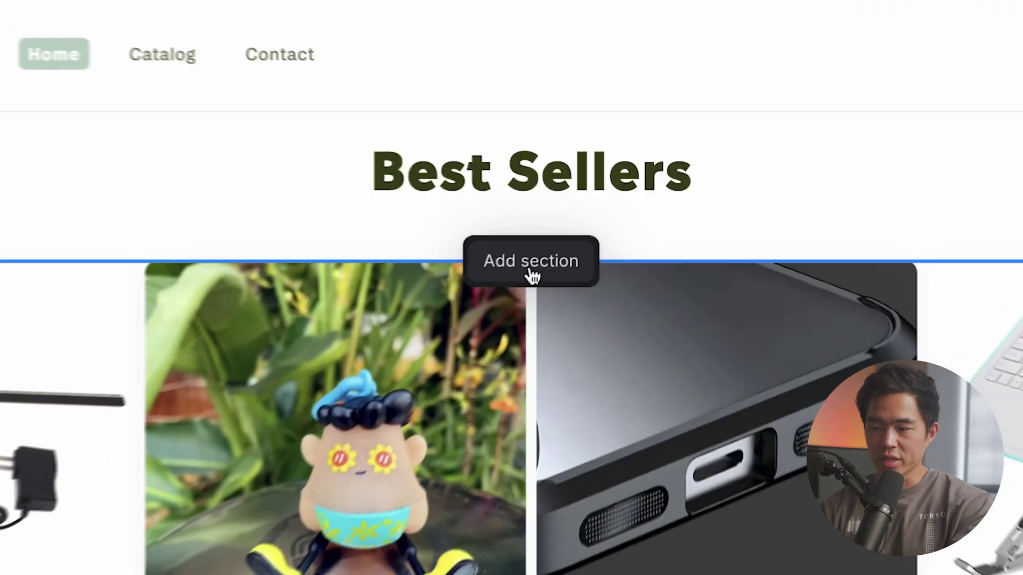
left_click(532, 274)
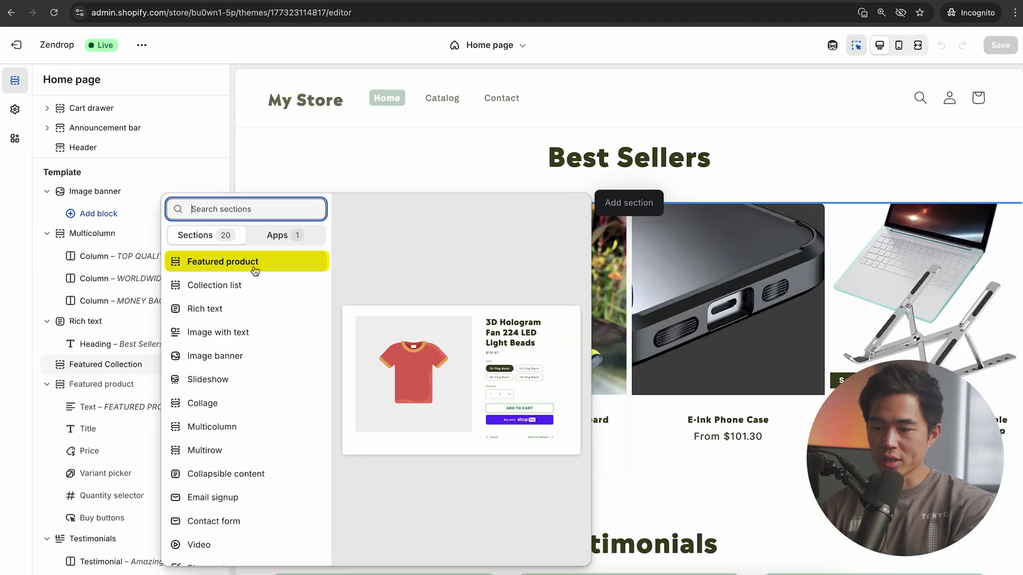
left_click(255, 266)
left_click(181, 124)
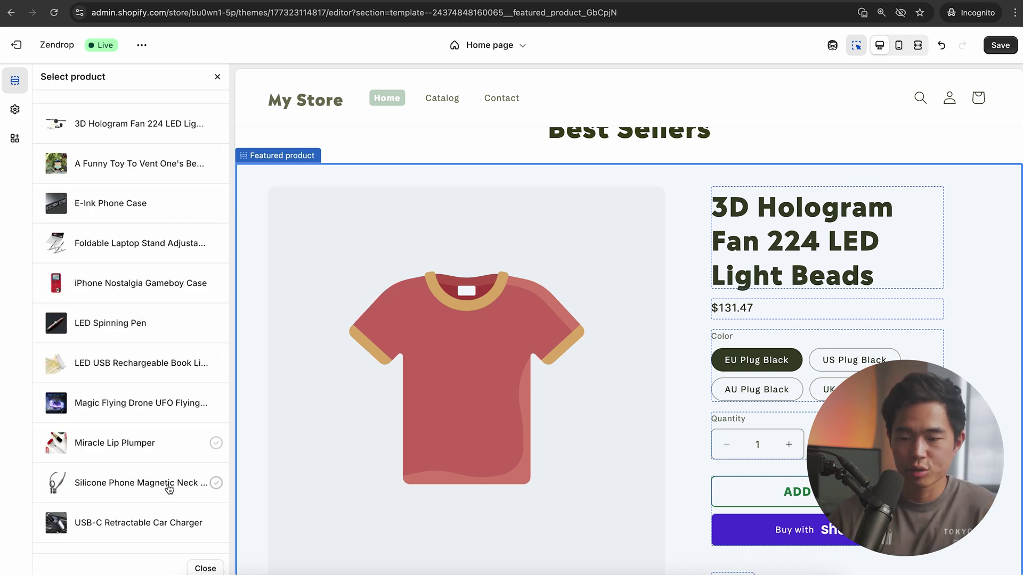
left_click(136, 483)
Hide the Featured Collection section and save the home page.
scroll(374, 259, "down", 5)
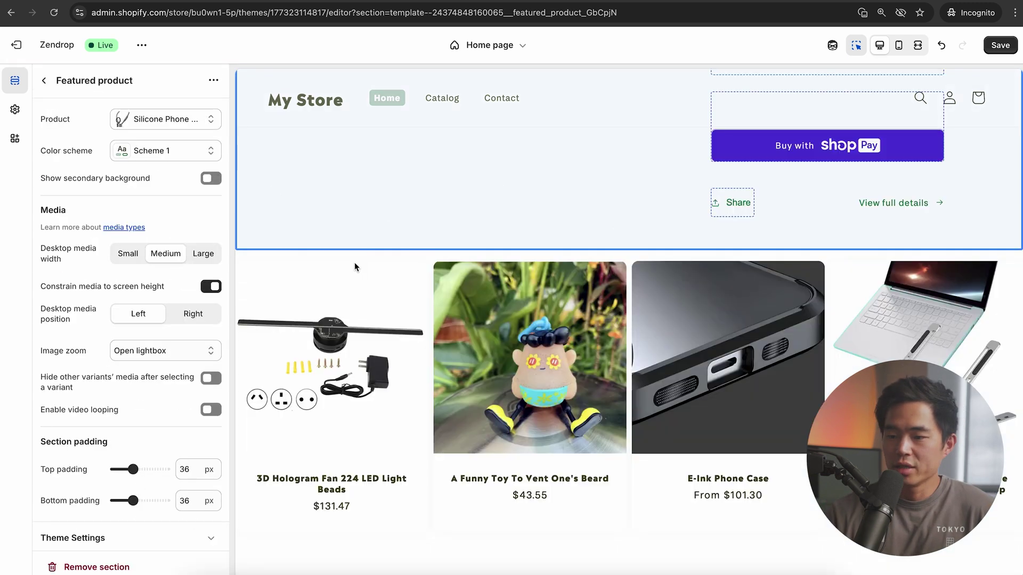
left_click(374, 261)
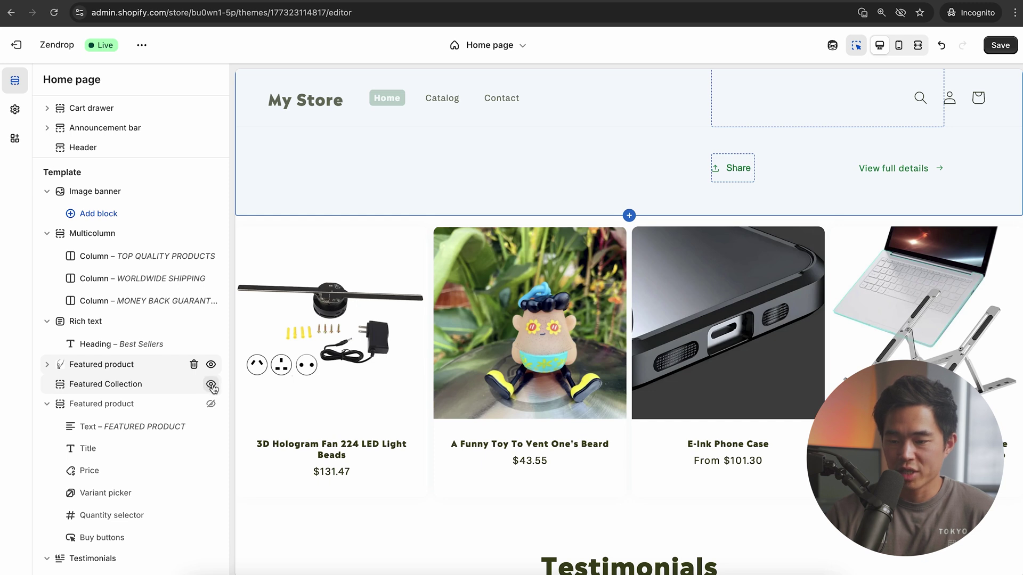
left_click(213, 387)
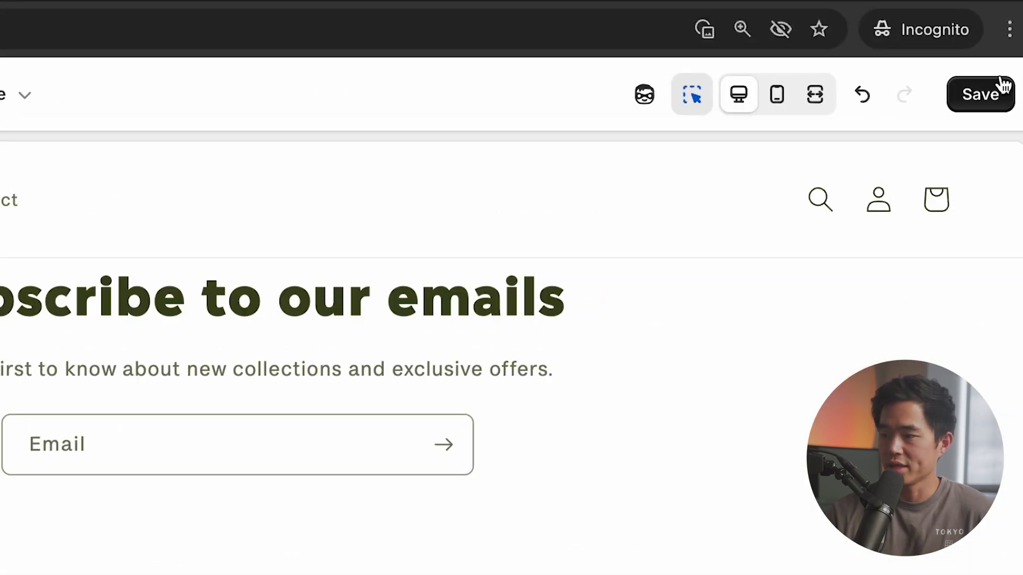
left_click(1006, 43)
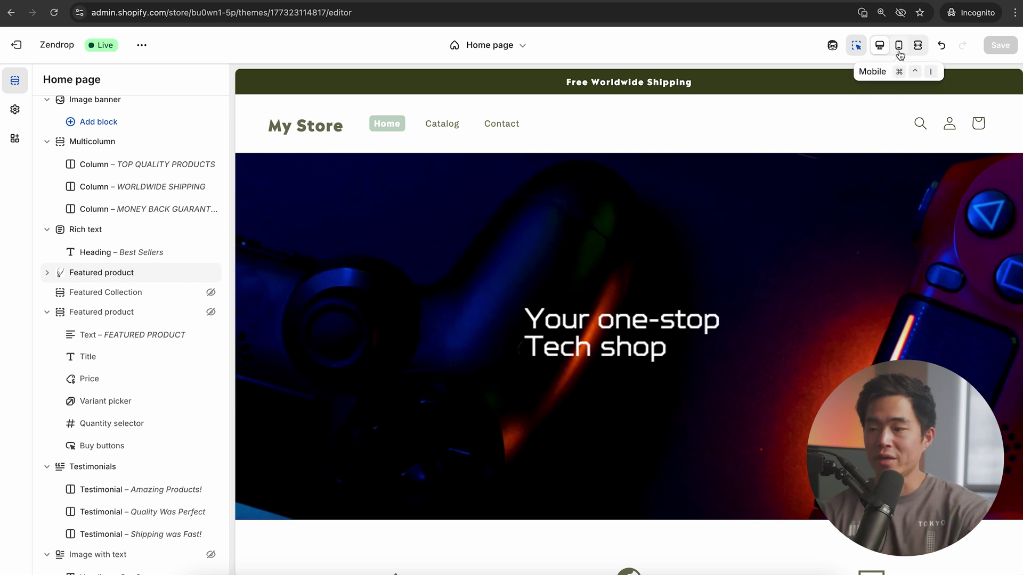
Preview the home page at mobile width, scrolling through its sections.
left_click(899, 48)
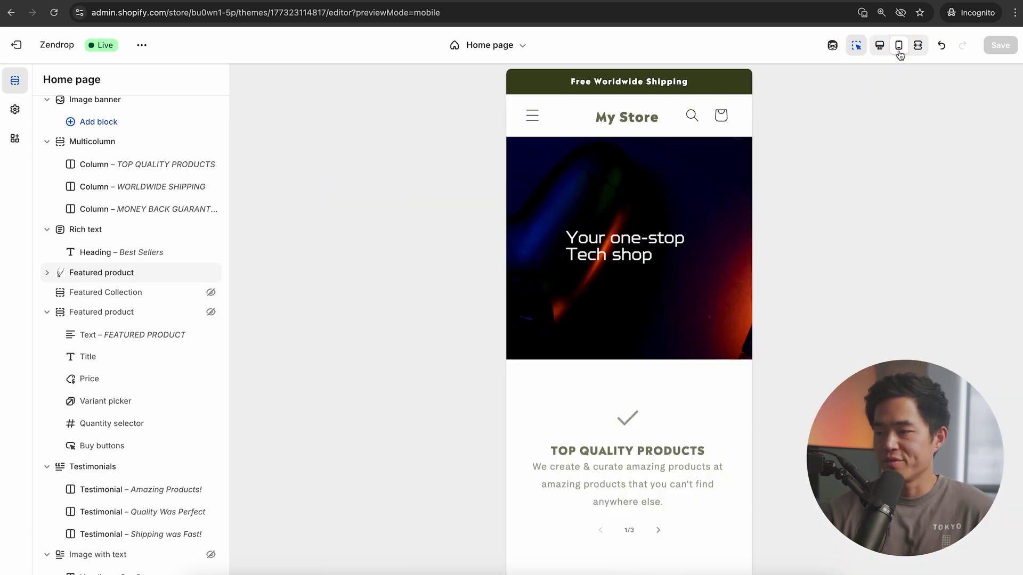
scroll(624, 373, "down", 8)
scroll(622, 213, "down", 3)
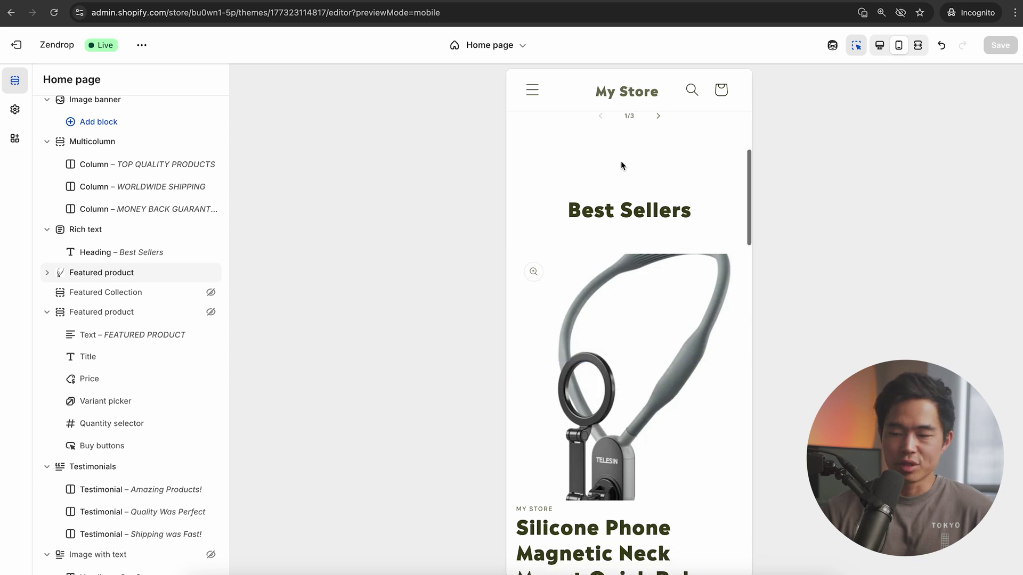
scroll(611, 349, "down", 15)
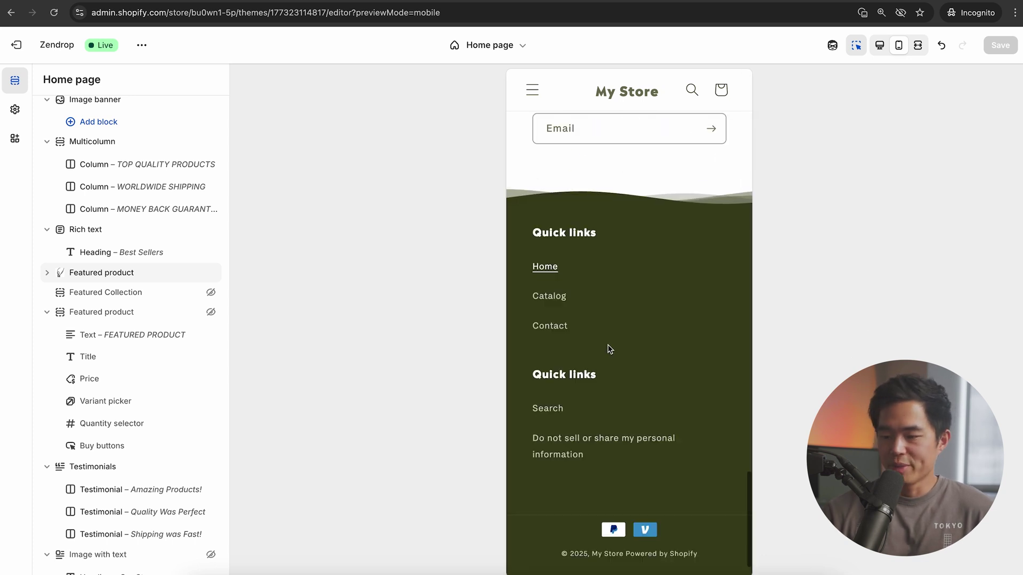
scroll(610, 349, "up", 20)
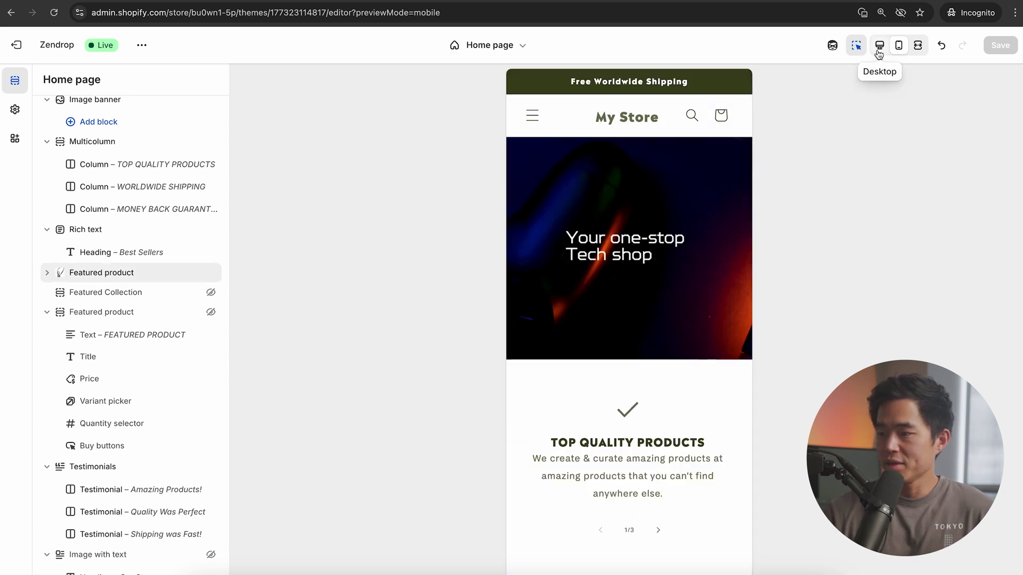
Return to the desktop preview and bring up the announcement bar's settings.
left_click(879, 47)
scroll(159, 397, "down", 2)
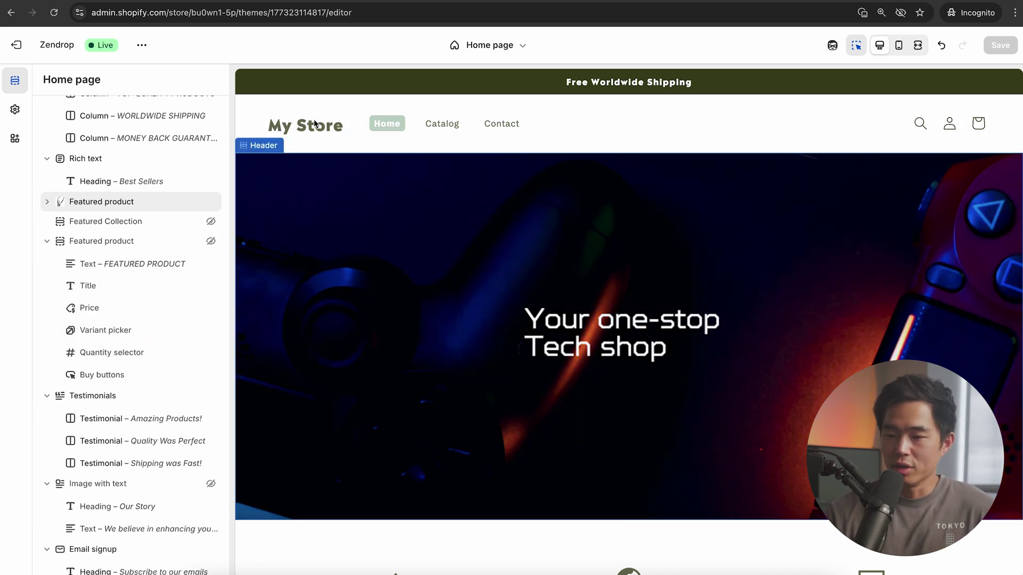
left_click(680, 83)
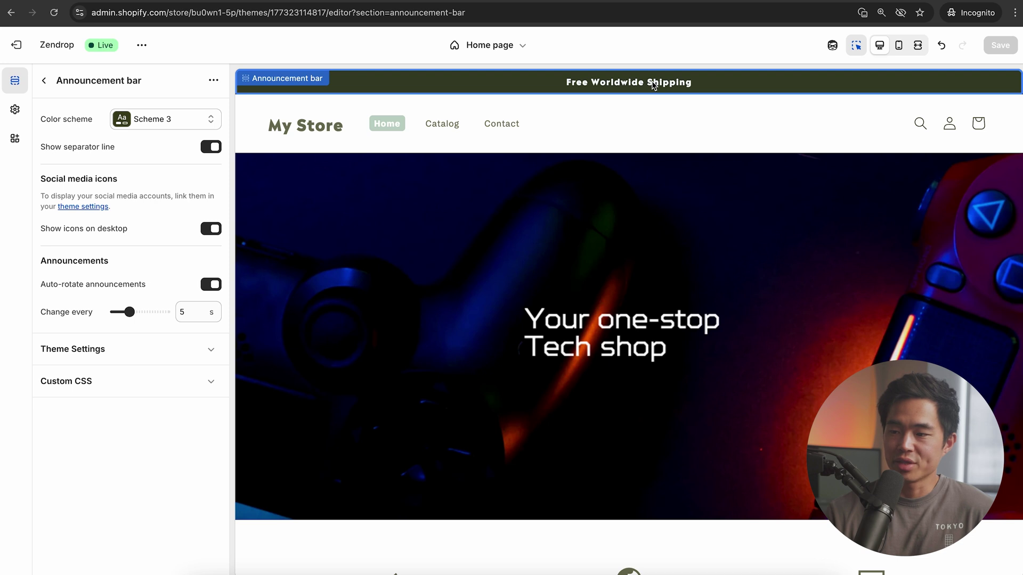
scroll(654, 85, "down", 10)
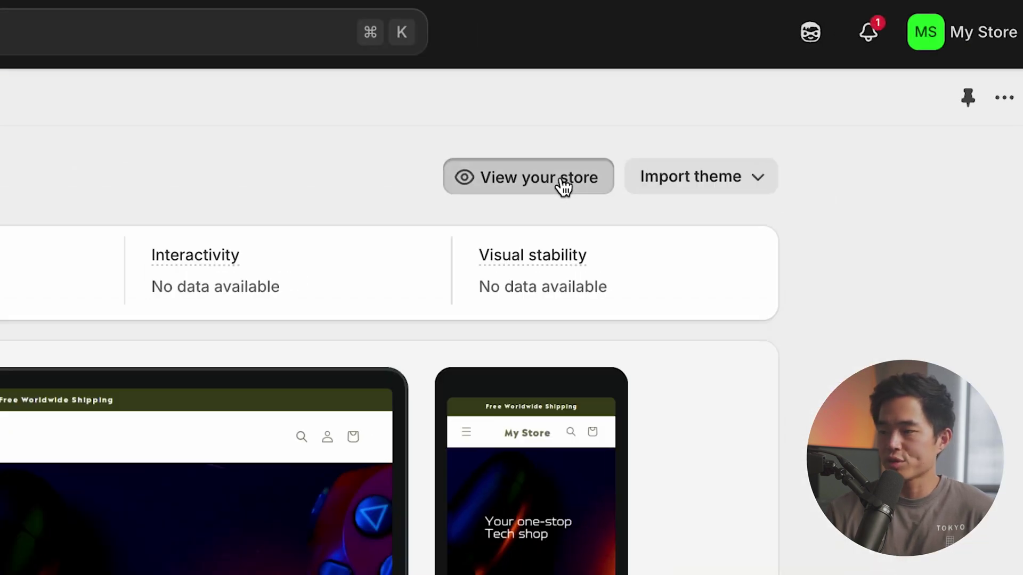
View the live storefront and scroll to the neck mount priced $49.99, marked SAVE 39%.
left_click(560, 183)
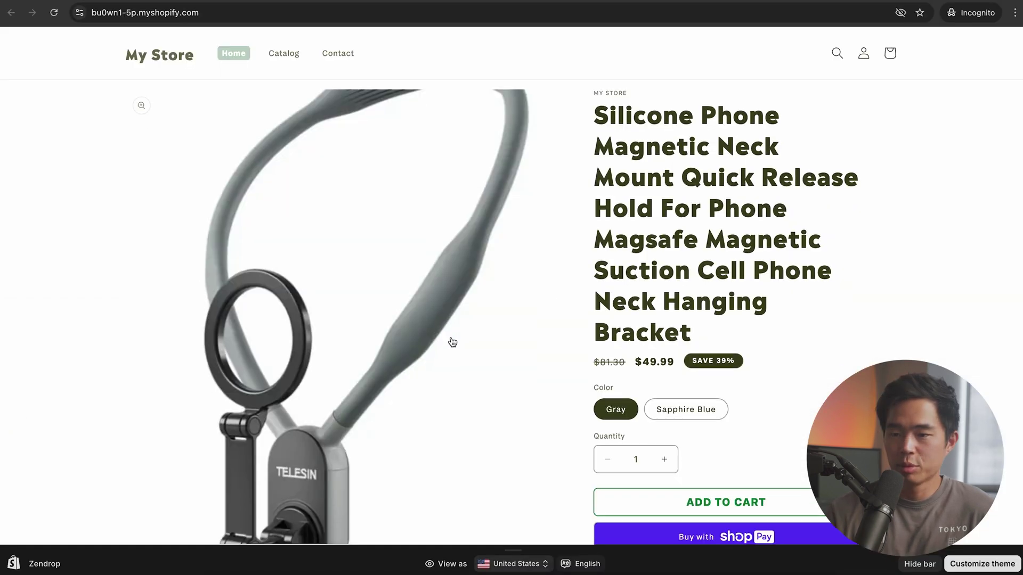
scroll(373, 315, "down", 1)
scroll(423, 343, "down", 2)
scroll(423, 343, "up", 2)
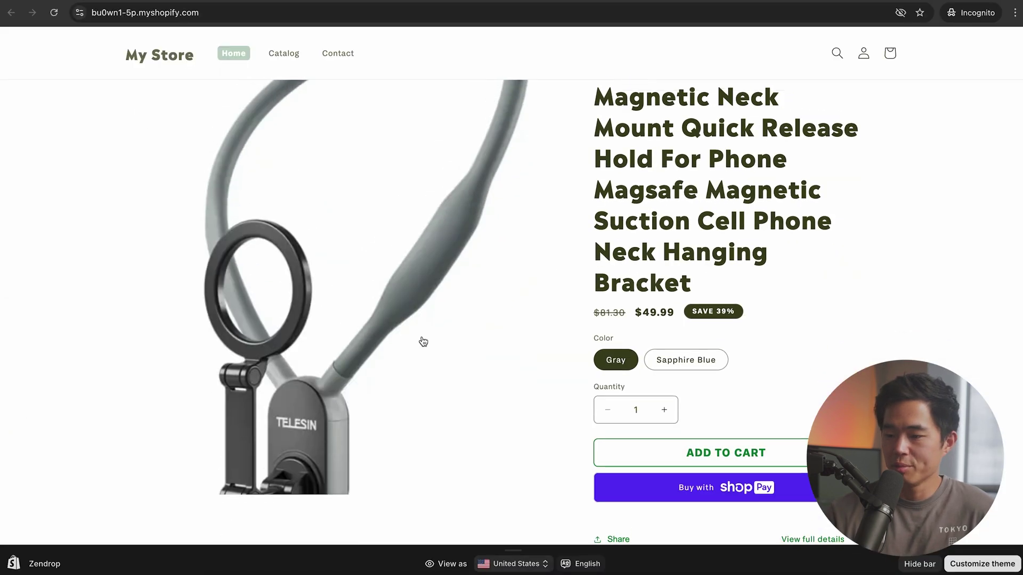
scroll(533, 266, "down", 3)
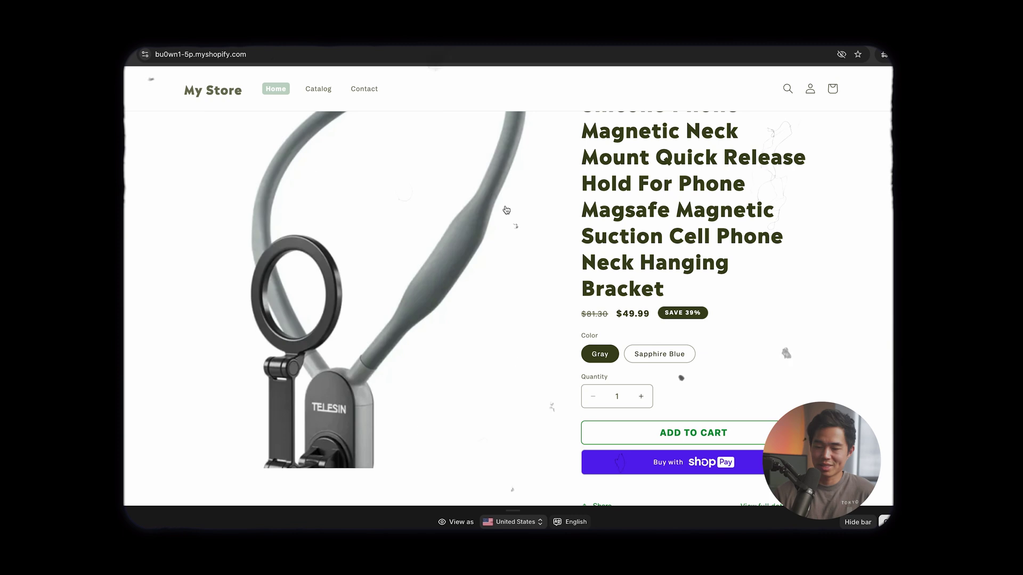
scroll(506, 210, "down", 1)
scroll(435, 333, "up", 1)
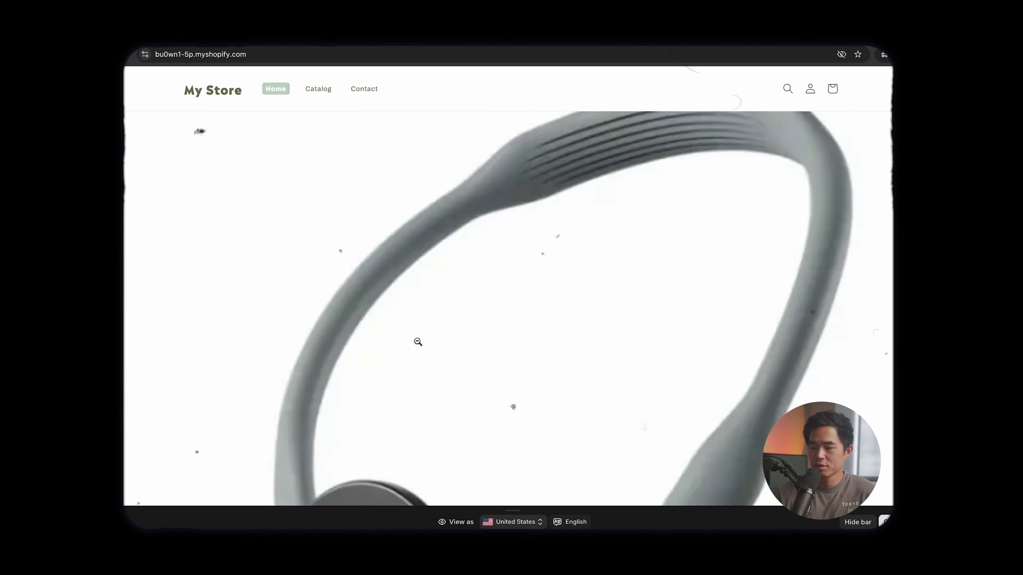
scroll(418, 346, "down", 5)
scroll(593, 269, "up", 3)
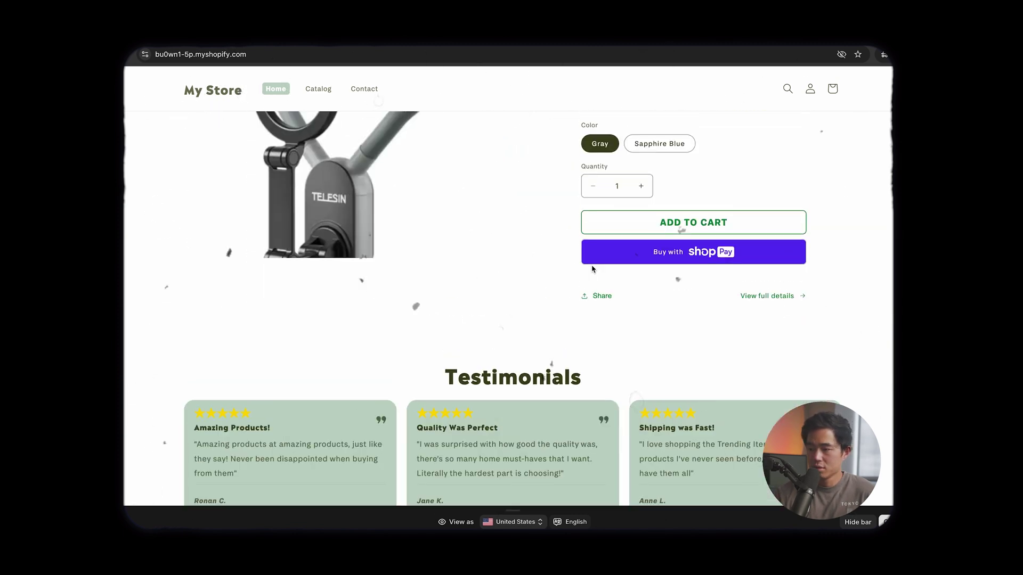